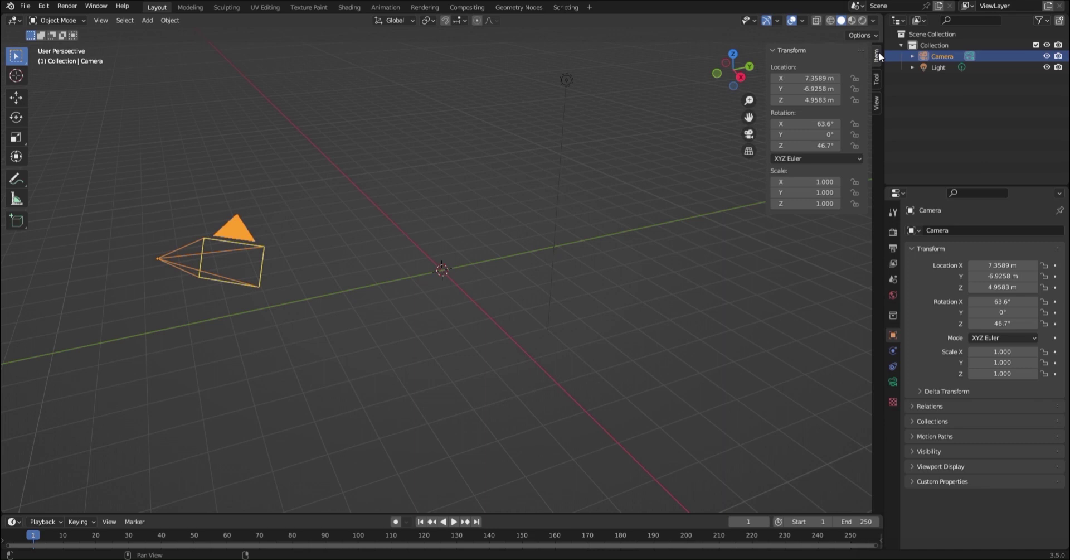
# Set the camera's X and Z rotation to 90°.
pyautogui.moveTo(817, 145); pyautogui.dragTo(825, 124)
pyautogui.click(817, 144)
pyautogui.write('90')
pyautogui.press('Return')
pyautogui.click(826, 124)
pyautogui.write('90')
pyautogui.press('Return')
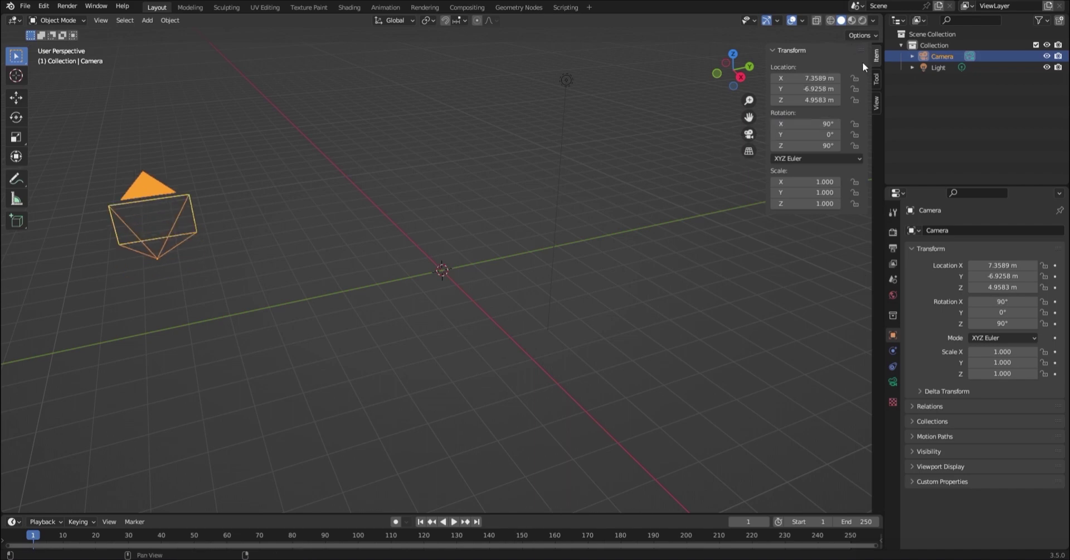
# Move the camera in the right orthographic view close to the origin, to about Y -0.05 m and Z -0.02 m.
pyautogui.click(741, 77)
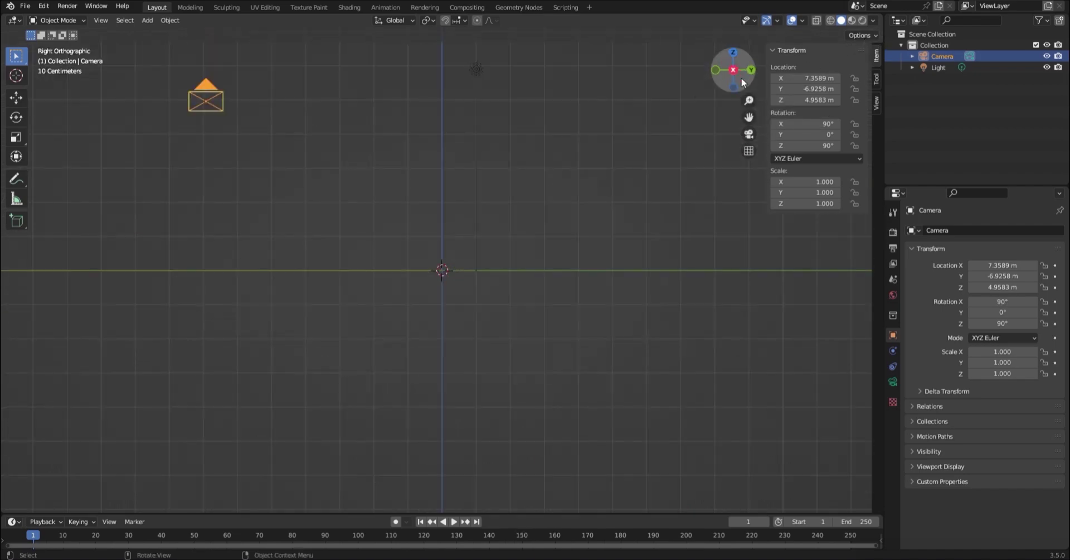
pyautogui.click(16, 99)
pyautogui.press('g')
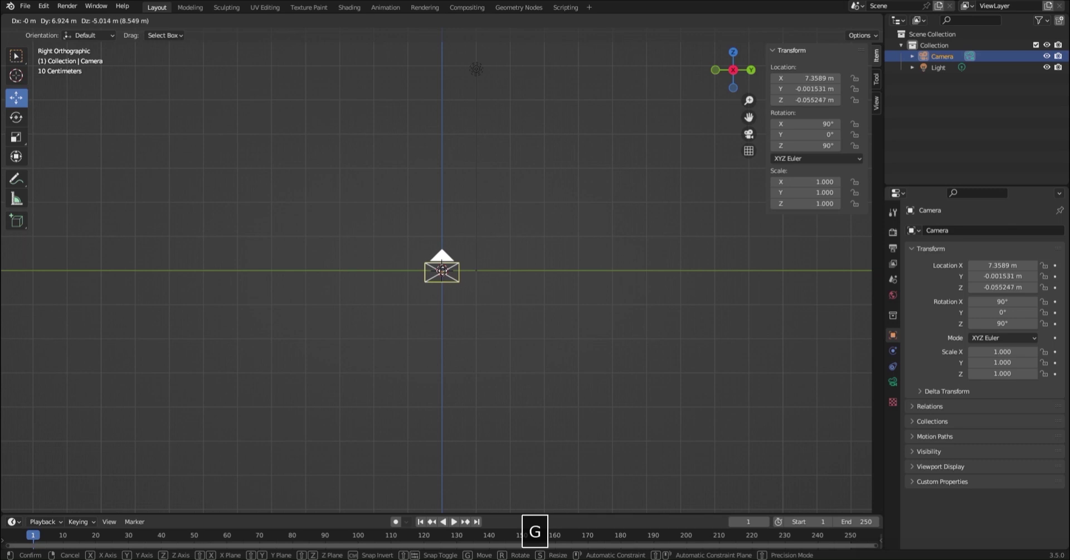
pyautogui.click(452, 273)
pyautogui.scroll(10, 453, 273)
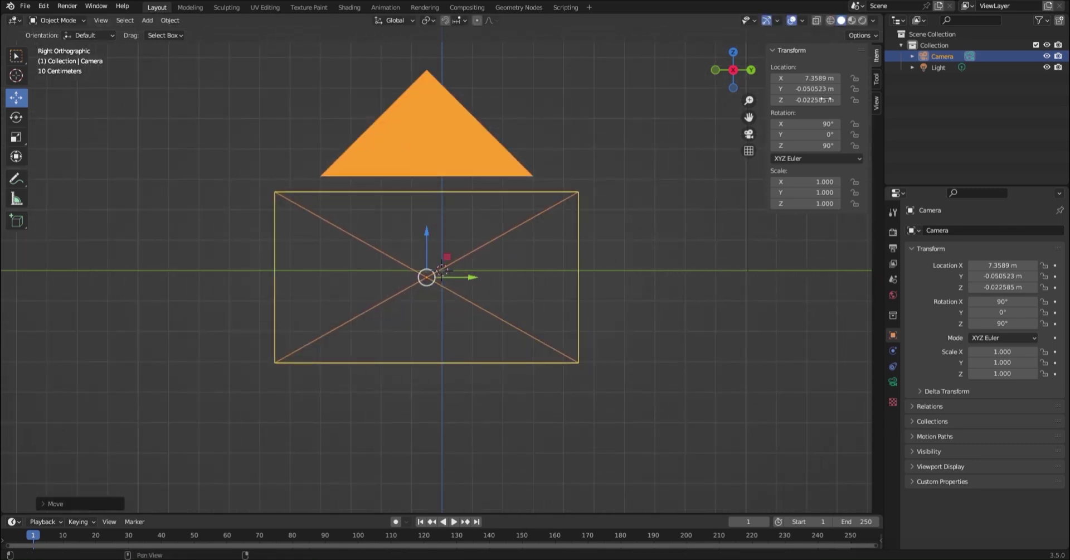
# Split the 3D viewport into two side-by-side views, show the camera view in one, and display the output settings.
pyautogui.moveTo(883, 17); pyautogui.dragTo(457, 93)
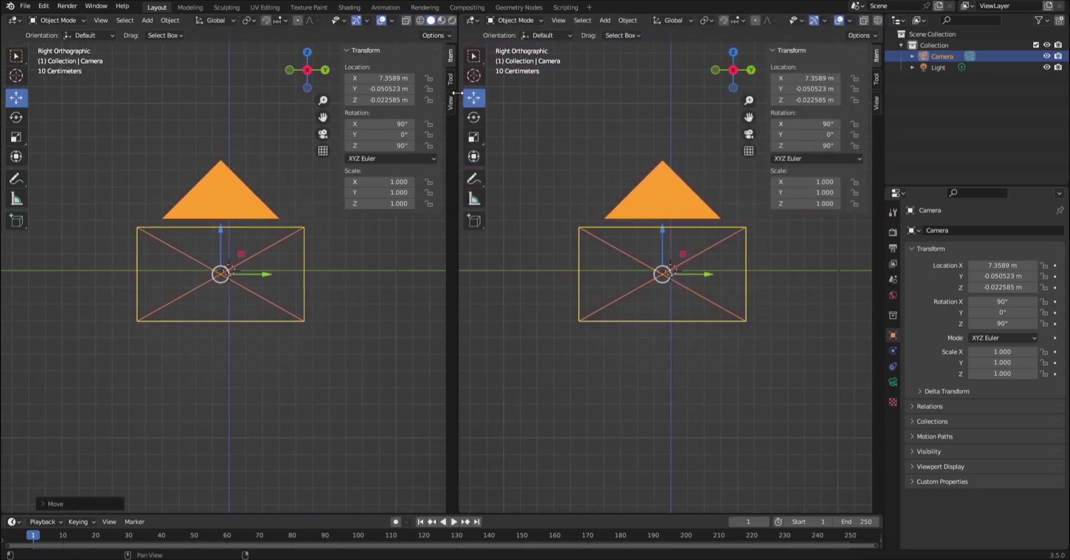
pyautogui.click(341, 253)
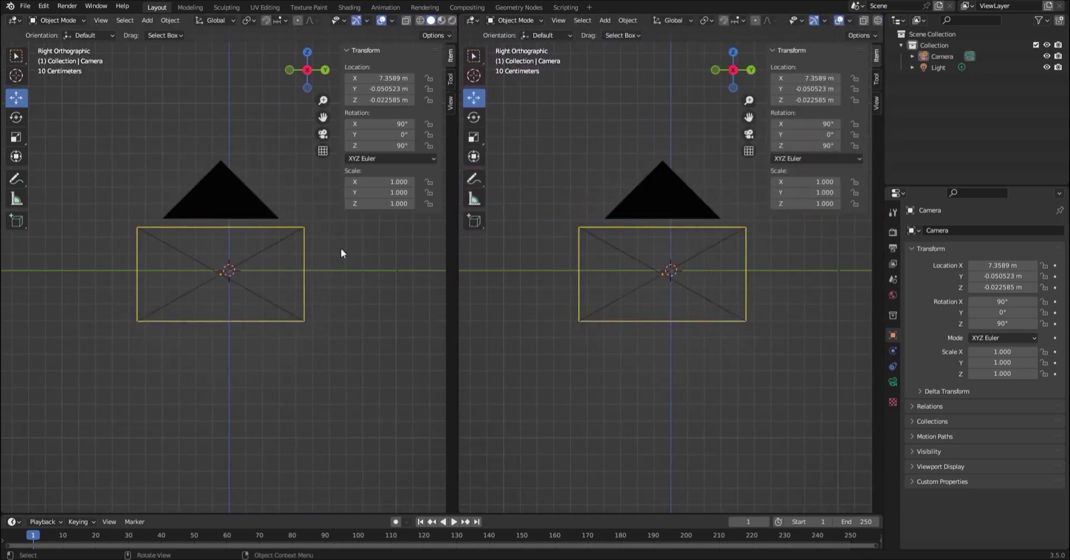
pyautogui.press('KP_7')
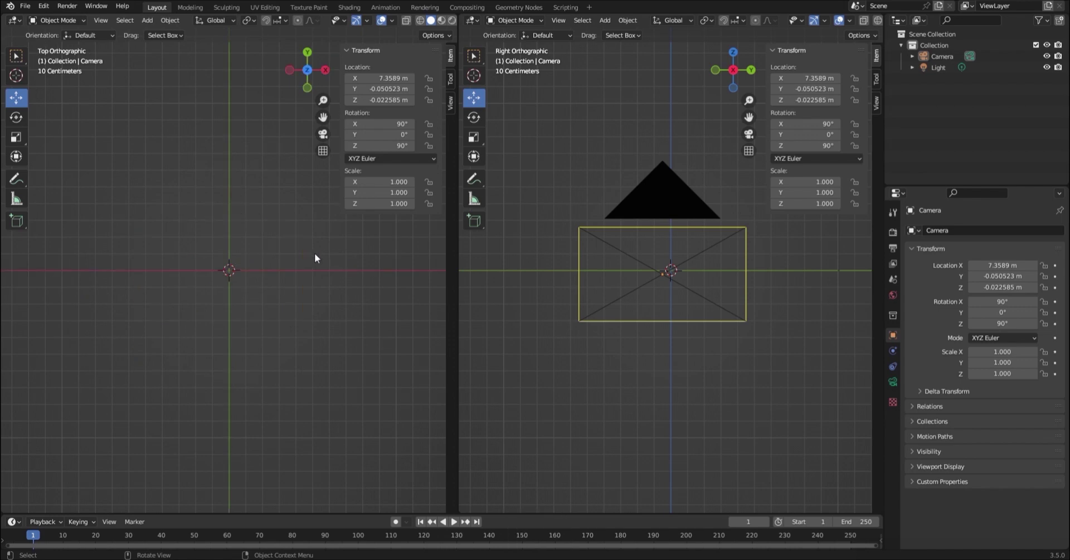
pyautogui.click(662, 275)
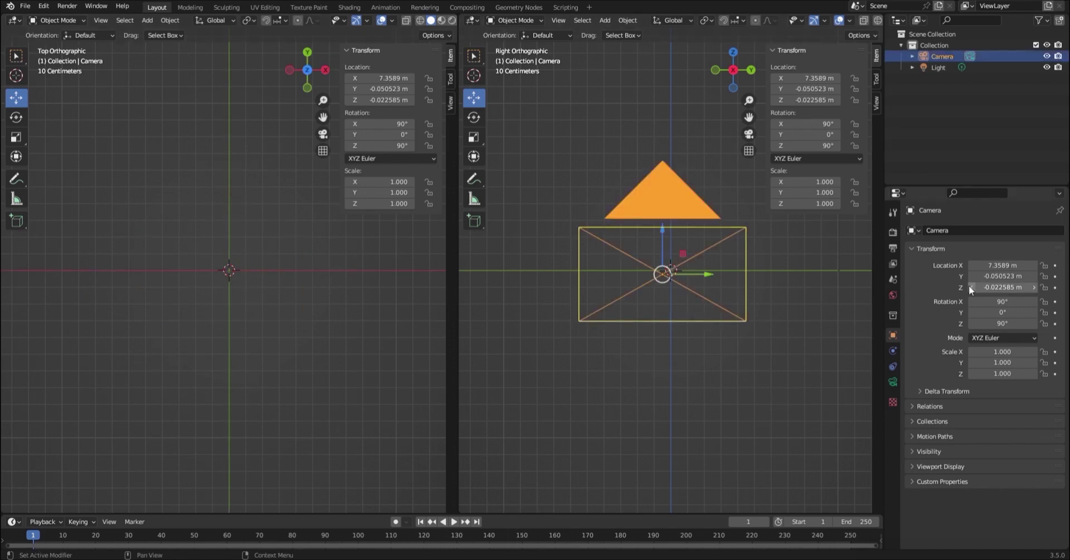
pyautogui.click(914, 248)
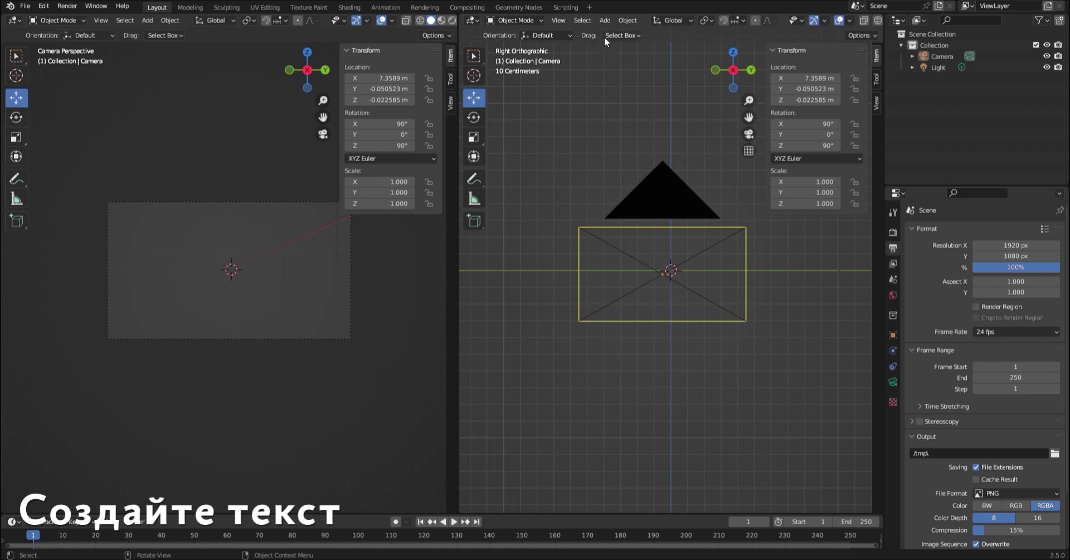
# Add a Text object at the origin and bring it into view in perspective.
pyautogui.click(604, 22)
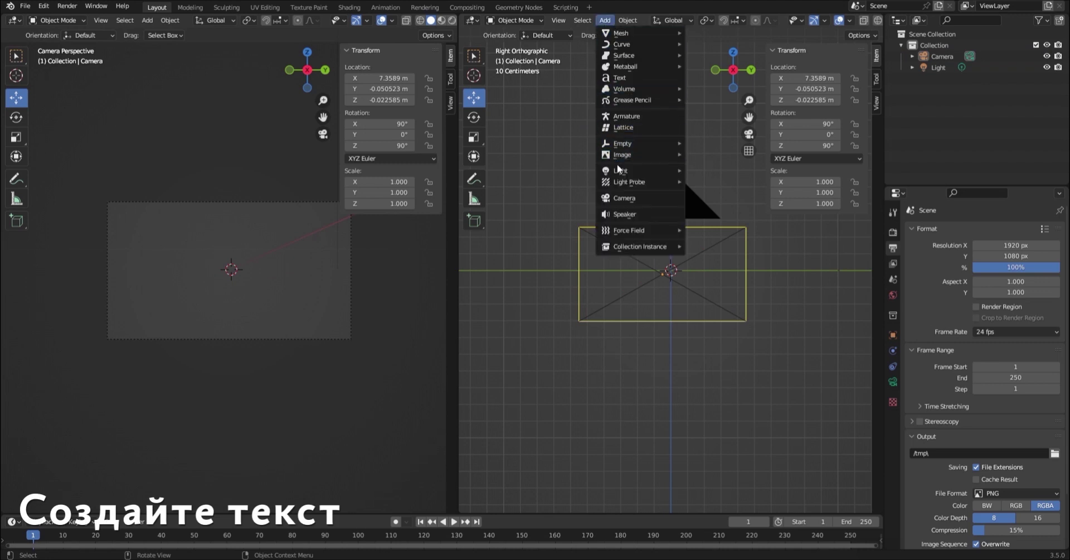
pyautogui.moveTo(618, 171)
pyautogui.click(623, 78)
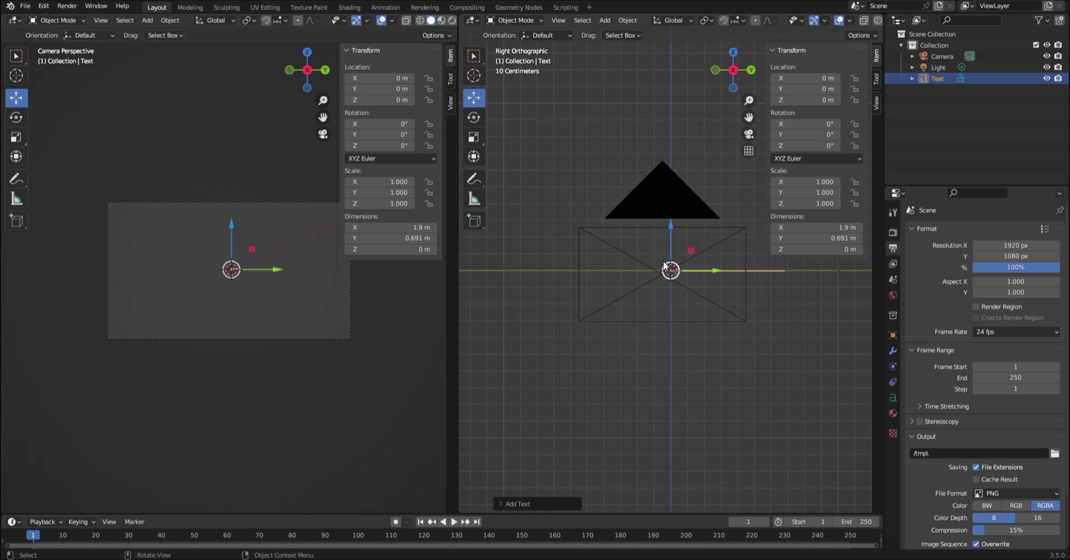
pyautogui.moveTo(663, 259); pyautogui.dragTo(676, 303, button='middle')
pyautogui.scroll(-3, 693, 319)
pyautogui.scroll(2, 611, 309)
pyautogui.scroll(3, 669, 312)
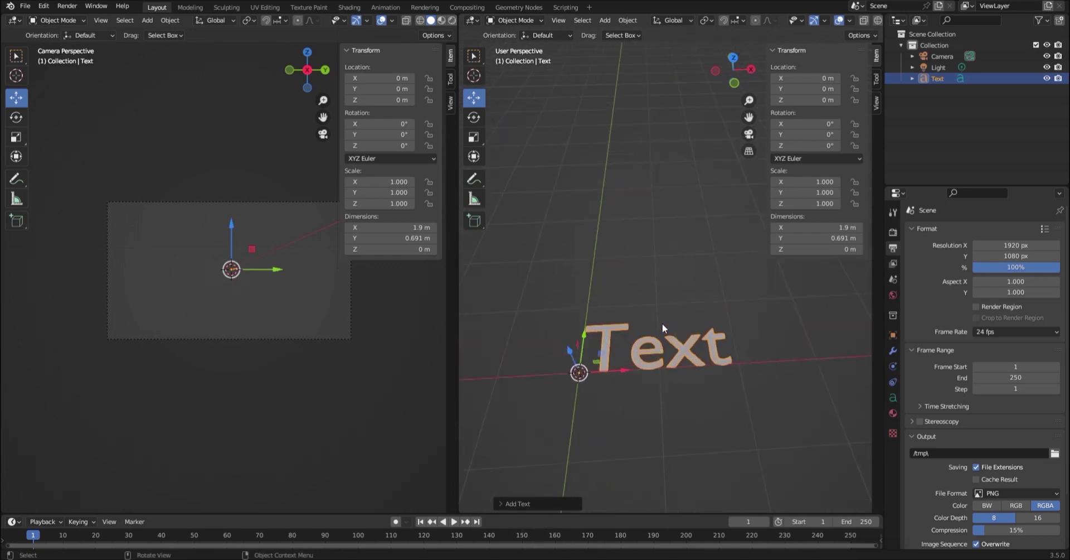
# Enter Edit Mode on the text object and delete its default text.
pyautogui.click(554, 32)
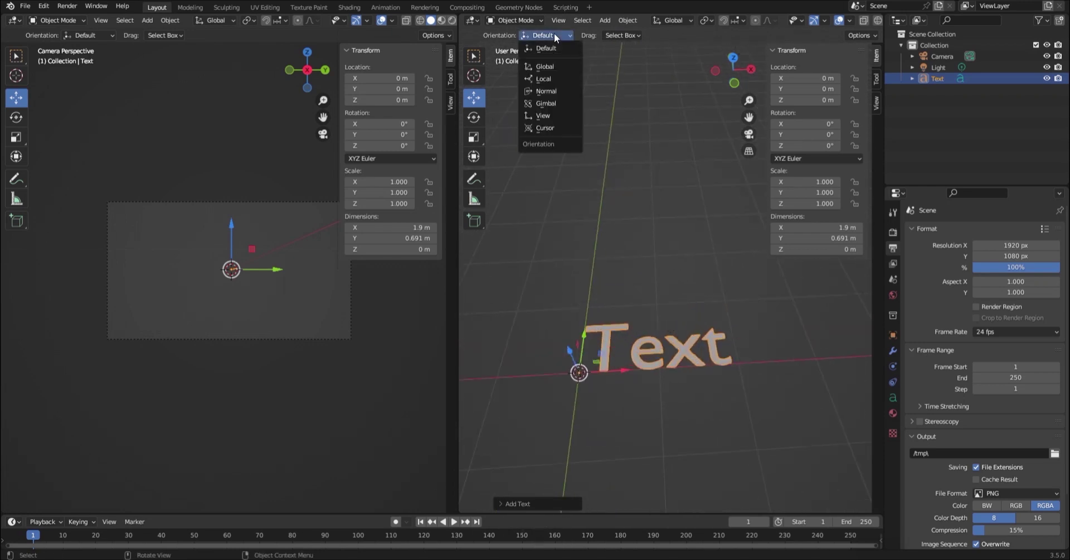
pyautogui.click(538, 17)
pyautogui.press('Tab')
pyautogui.scroll(-2, 654, 316)
pyautogui.keyDown('shift'); pyautogui.moveTo(654, 316); pyautogui.dragTo(600, 312, button='middle'); pyautogui.keyUp('shift')
pyautogui.press('BackSpace')
pyautogui.press('BackSpace')
pyautogui.press('BackSpace')
pyautogui.press('BackSpace')
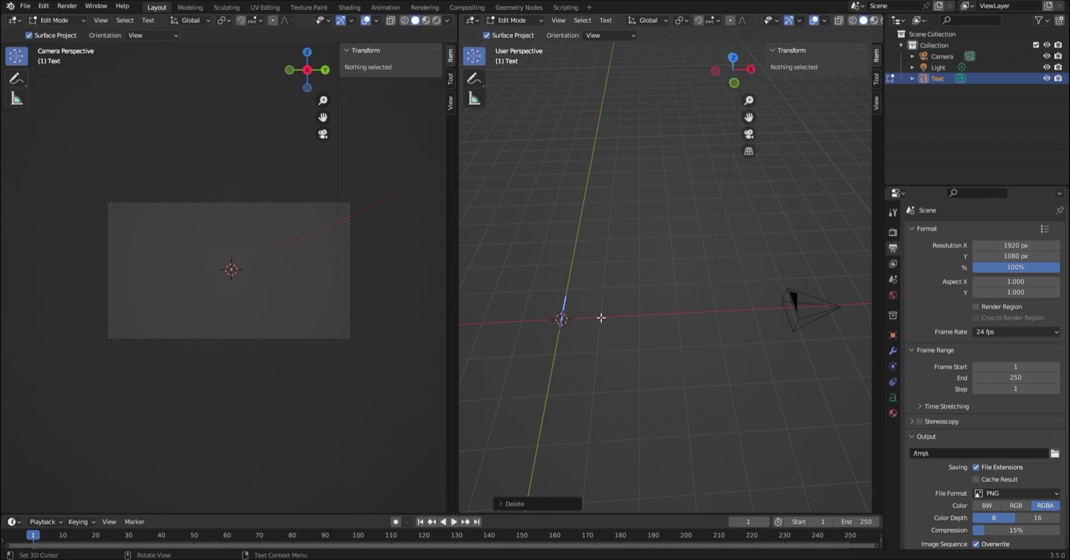
# Enter the text "NOBODY / CAN BE / UNCHEERED / WITH / A BALLOON" on five lines and return to Object Mode.
pyautogui.write('NOBODY')
pyautogui.press('Return')
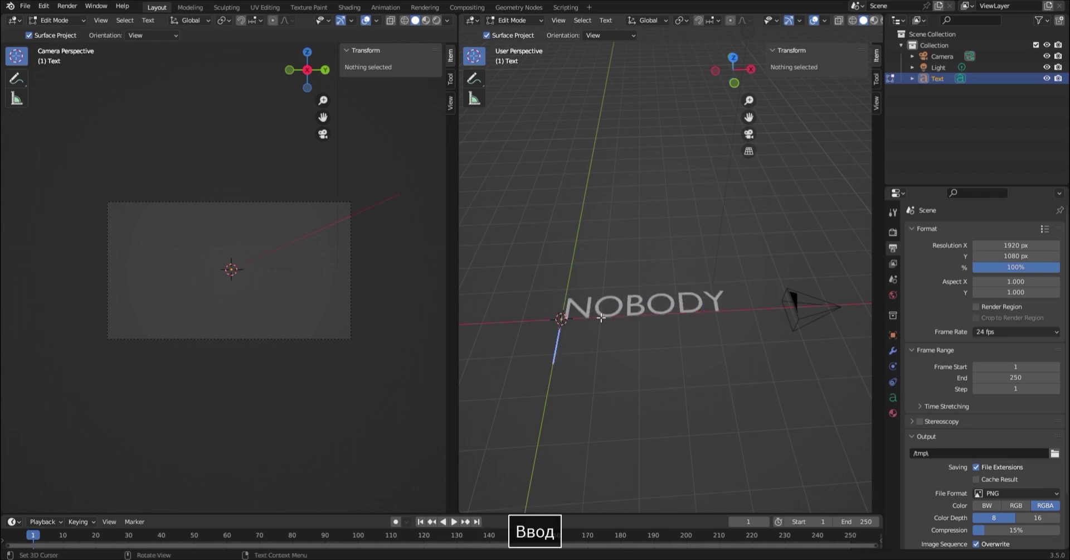
pyautogui.write('CAN BE')
pyautogui.press('Return')
pyautogui.write('U')
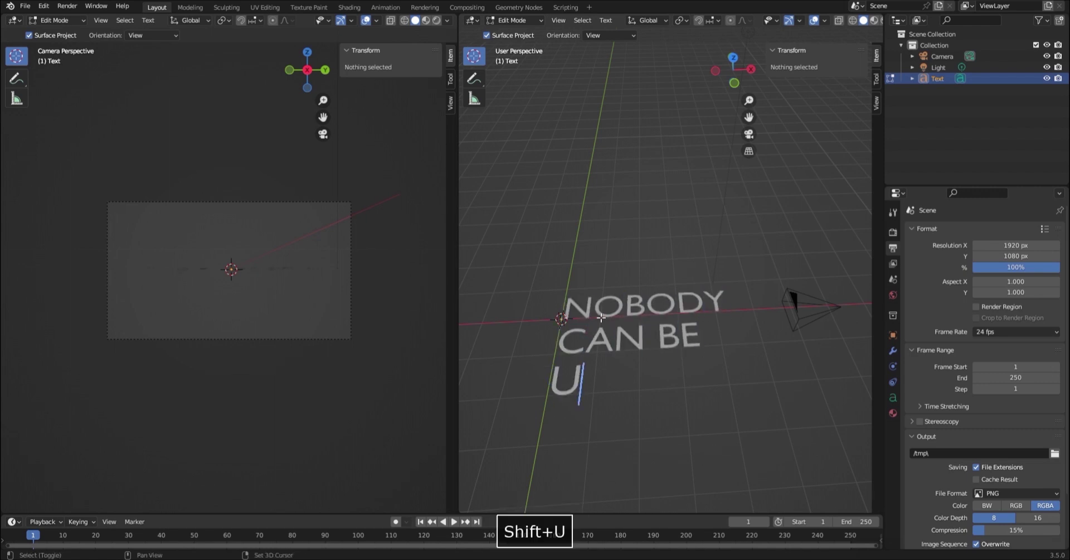
pyautogui.write('NCHEERED')
pyautogui.press('Return')
pyautogui.write('WI')
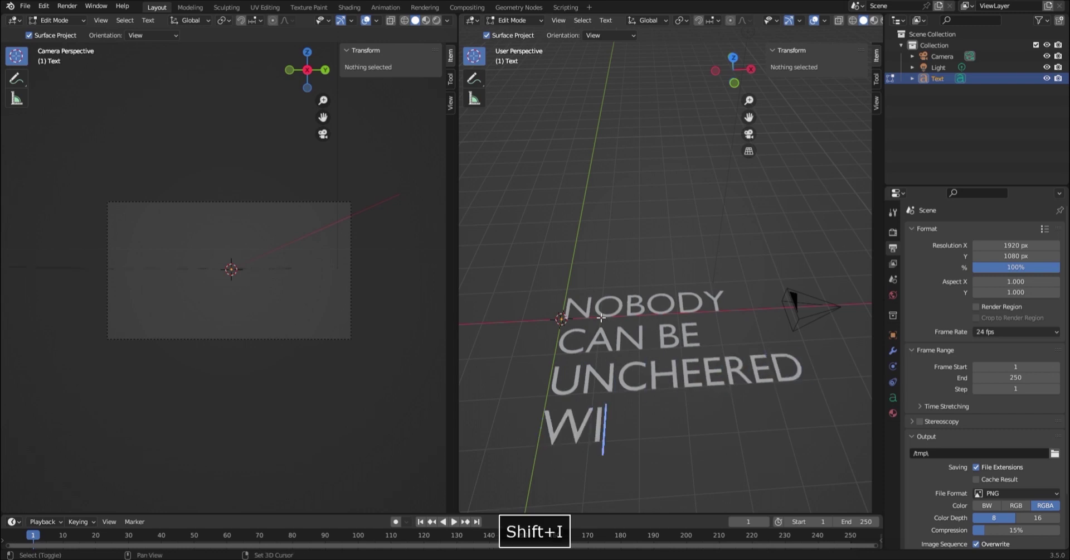
pyautogui.write('TH')
pyautogui.press('Return')
pyautogui.write('A BALLOON')
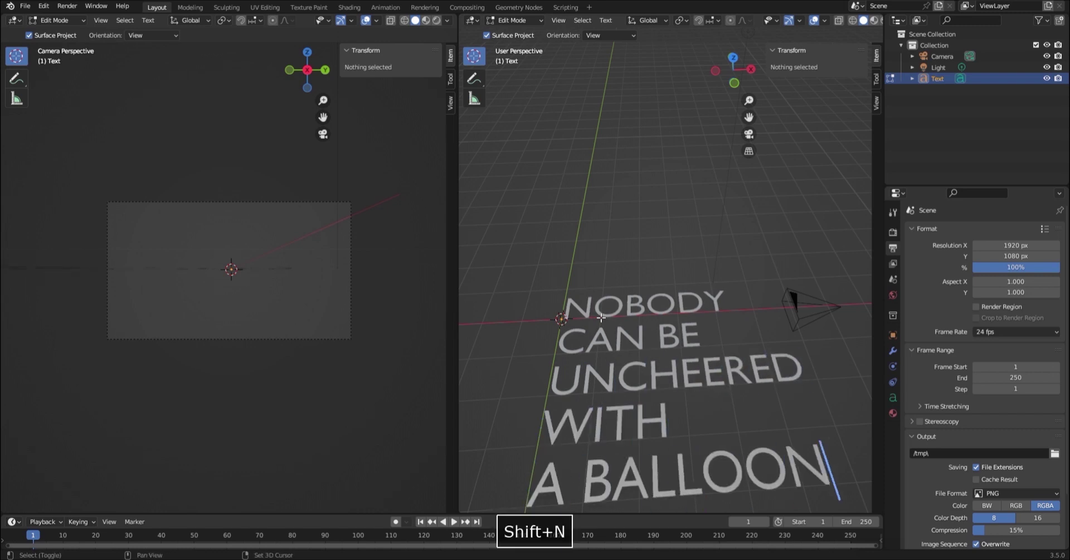
pyautogui.scroll(-3, 675, 279)
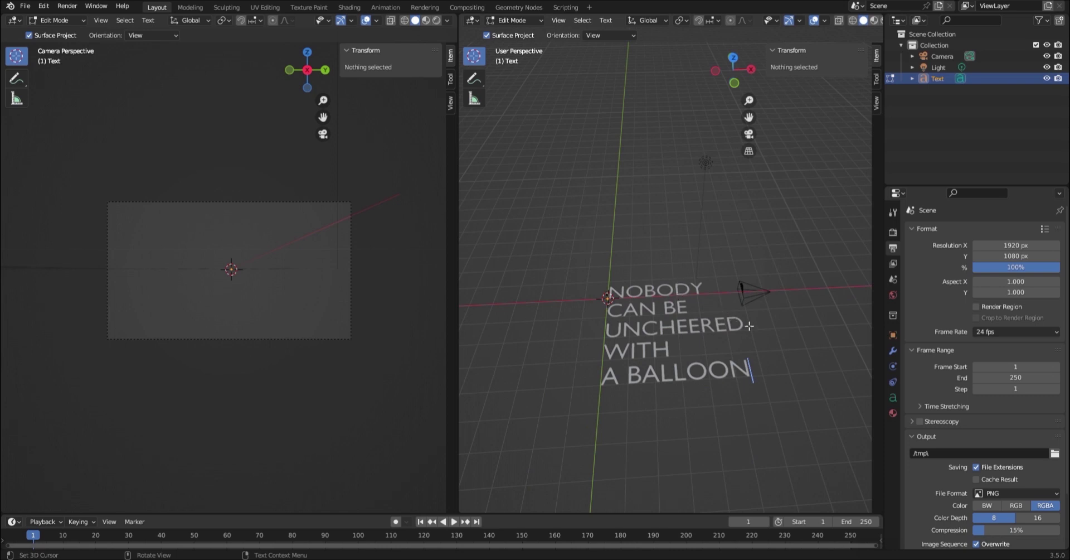
pyautogui.press('Tab')
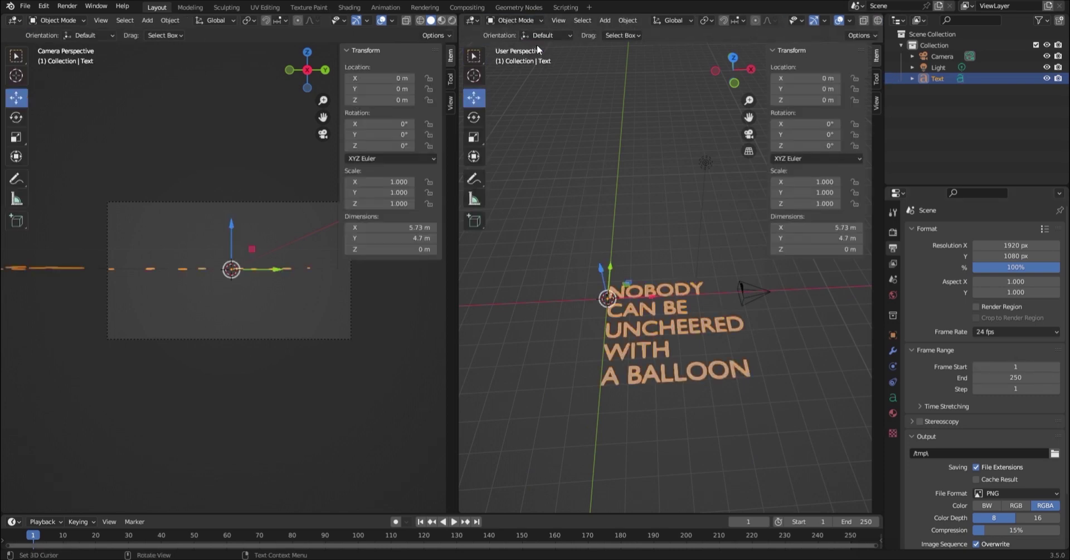
# Load a Franklin Gothic font from the Windows fonts folder as the text's regular font.
pyautogui.press('KP_7')
pyautogui.click(892, 397)
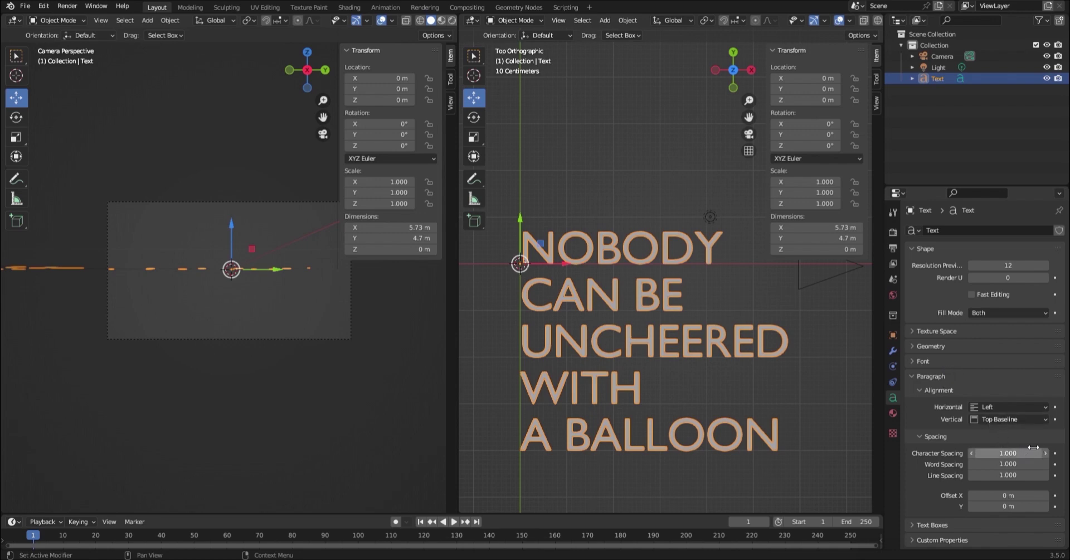
pyautogui.click(921, 361)
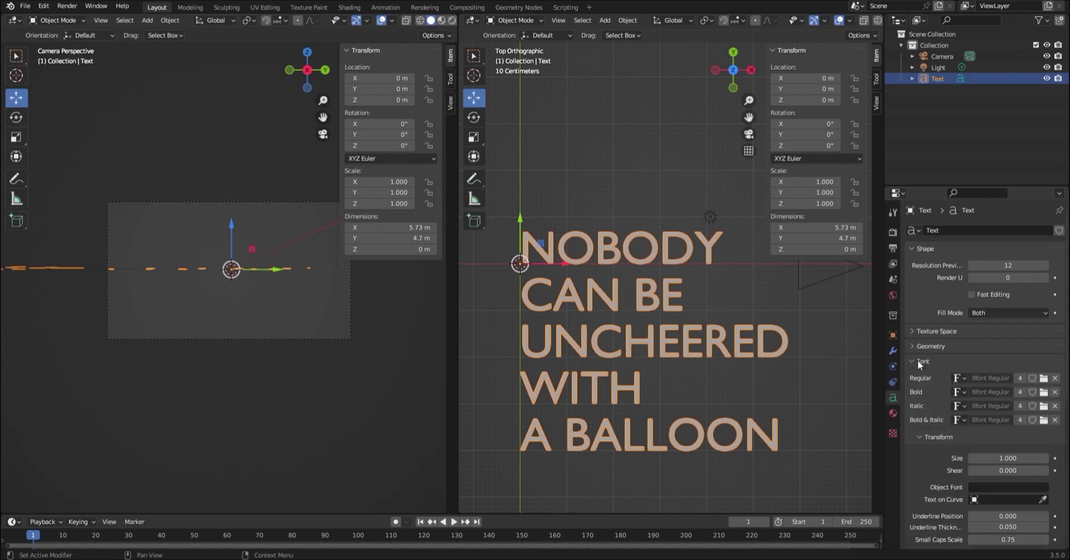
pyautogui.click(1044, 379)
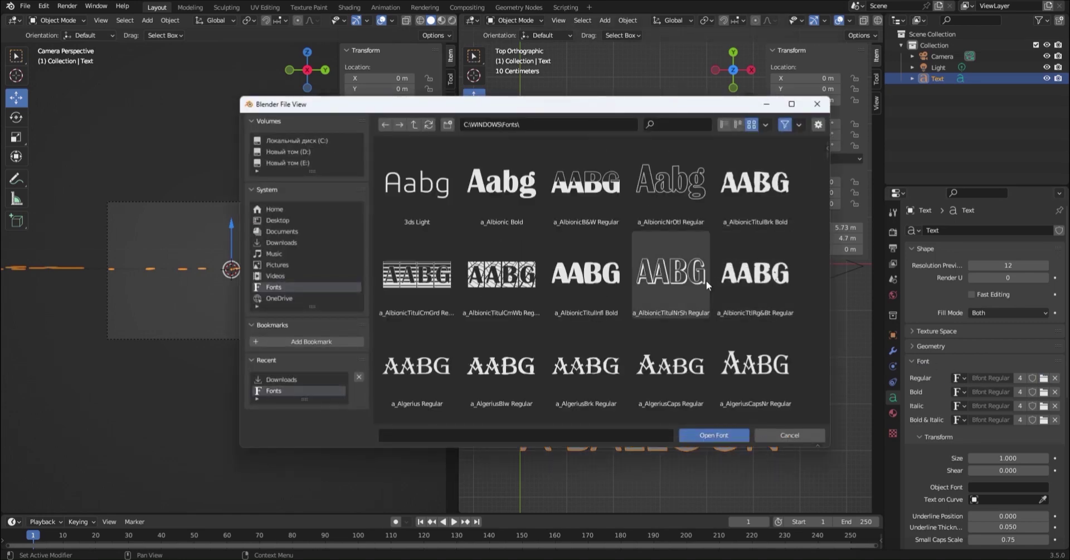
pyautogui.scroll(-10, 724, 262)
pyautogui.click(737, 256)
pyautogui.click(728, 437)
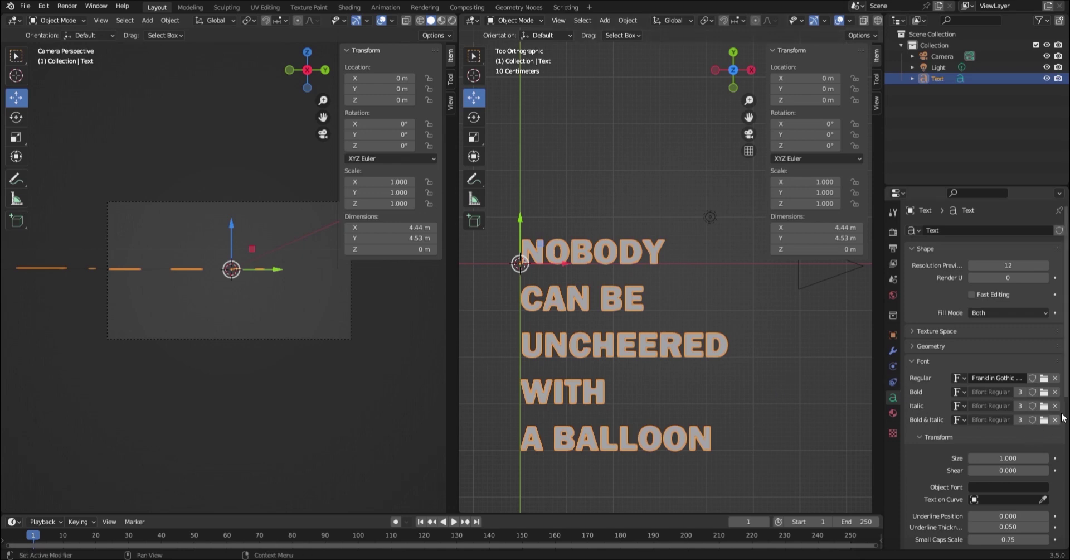
# Set the text's underline thickness to 0.
pyautogui.scroll(-3, 1031, 438)
pyautogui.scroll(-2, 1024, 416)
pyautogui.click(972, 415)
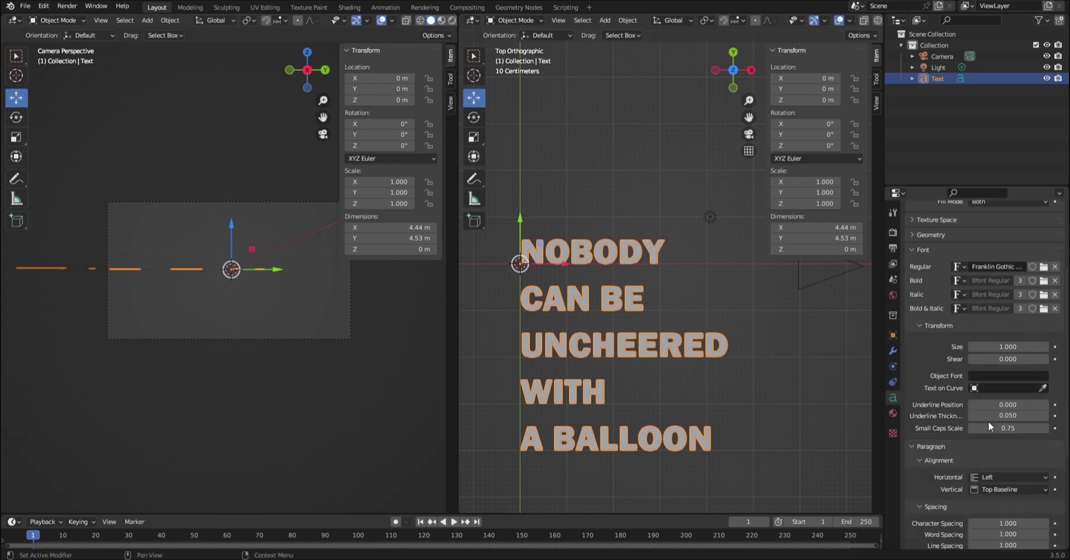
pyautogui.click(972, 415)
pyautogui.click(973, 415)
pyautogui.click(972, 415)
pyautogui.click(973, 415)
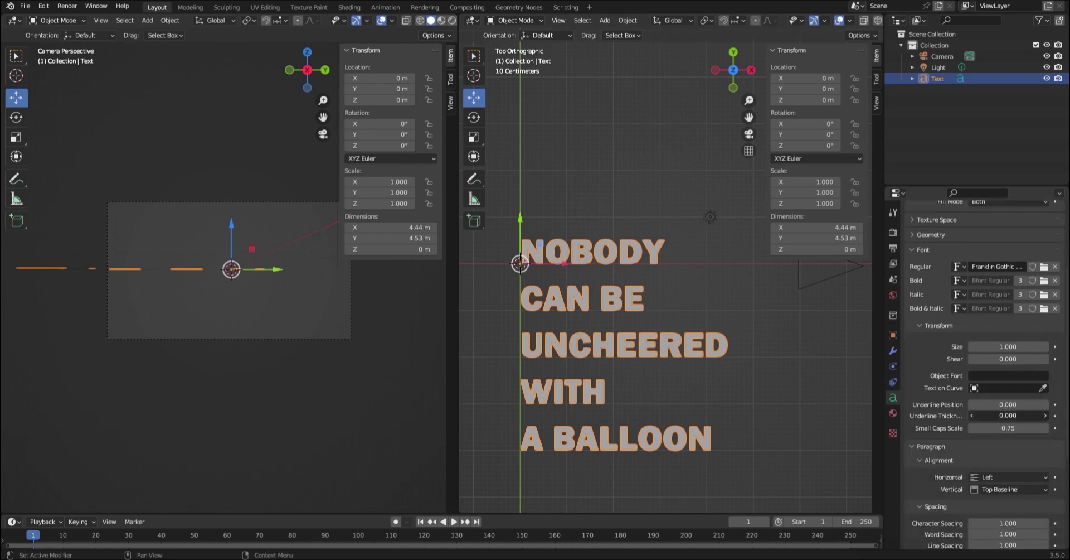
pyautogui.moveTo(1008, 415)
pyautogui.mouseDown()
pyautogui.moveTo(981, 415)
pyautogui.moveTo(989, 427)
pyautogui.moveTo(968, 430)
pyautogui.moveTo(987, 411)
pyautogui.moveTo(970, 411)
pyautogui.moveTo(975, 422)
pyautogui.moveTo(1011, 421)
pyautogui.moveTo(1003, 433)
pyautogui.moveTo(980, 434)
pyautogui.moveTo(1010, 435)
pyautogui.mouseUp()
# Set the text's character spacing to 1 and its word and line spacing to 0.8.
pyautogui.scroll(-5, 953, 431)
pyautogui.click(992, 412)
pyautogui.write('1')
pyautogui.press('Return')
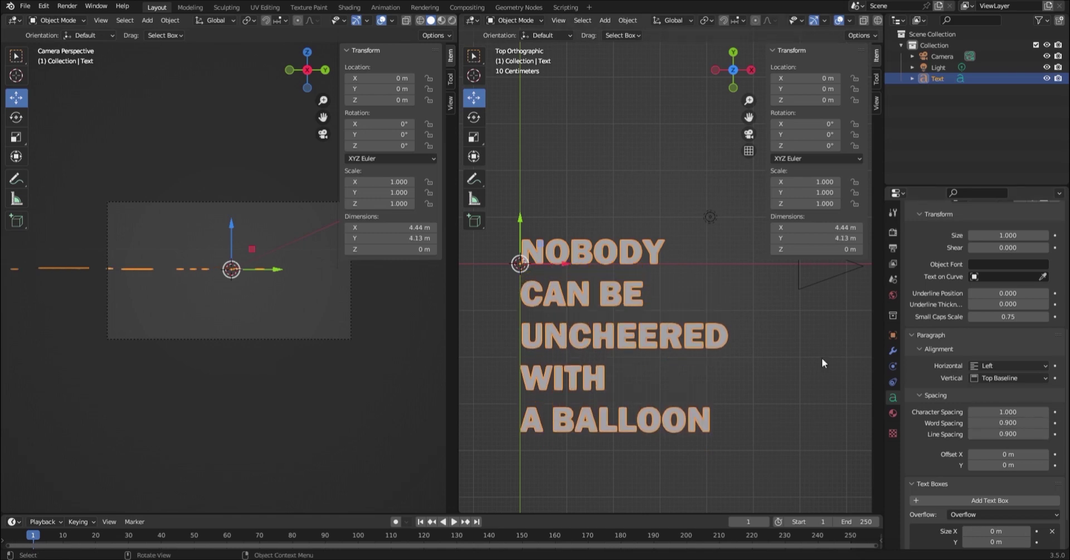
pyautogui.click(971, 435)
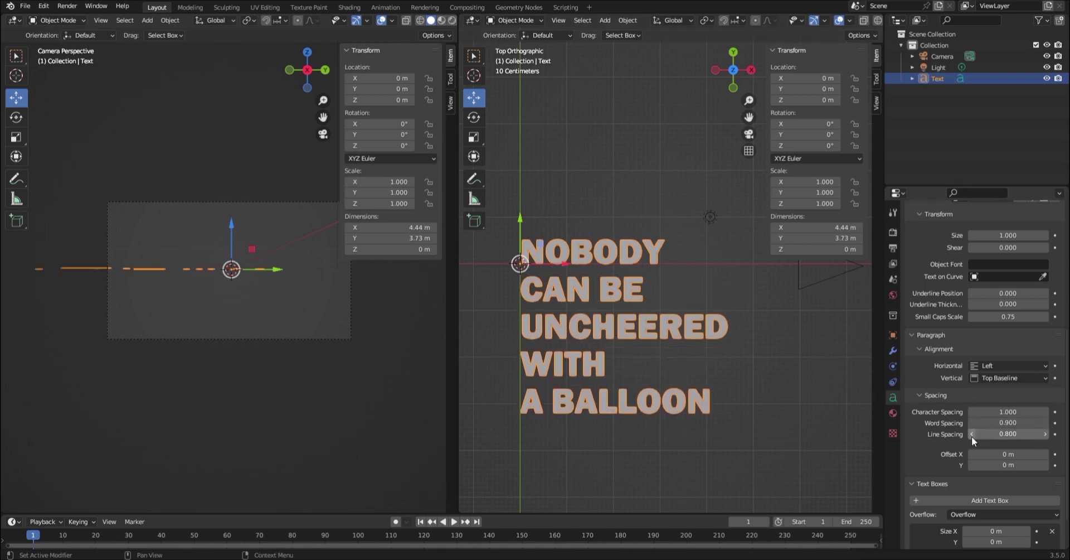
pyautogui.click(972, 423)
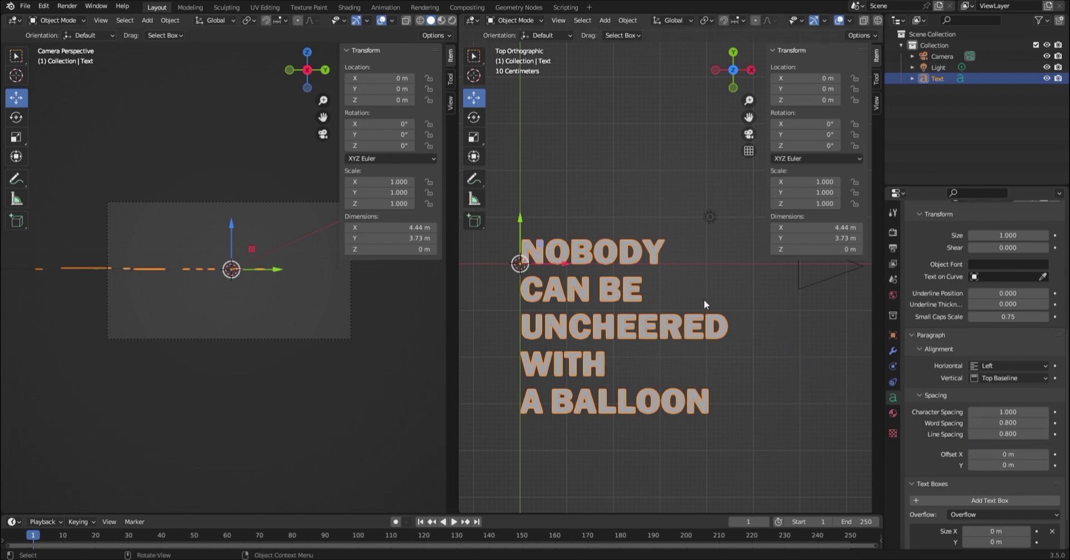
# Try rotating the text freehand and set its Z rotation to 90°.
pyautogui.scroll(-5, 644, 270)
pyautogui.moveTo(643, 269); pyautogui.dragTo(613, 274, button='middle')
pyautogui.click(474, 117)
pyautogui.moveTo(568, 282); pyautogui.dragTo(624, 268)
pyautogui.click(811, 146)
pyautogui.write('90')
pyautogui.press('Return')
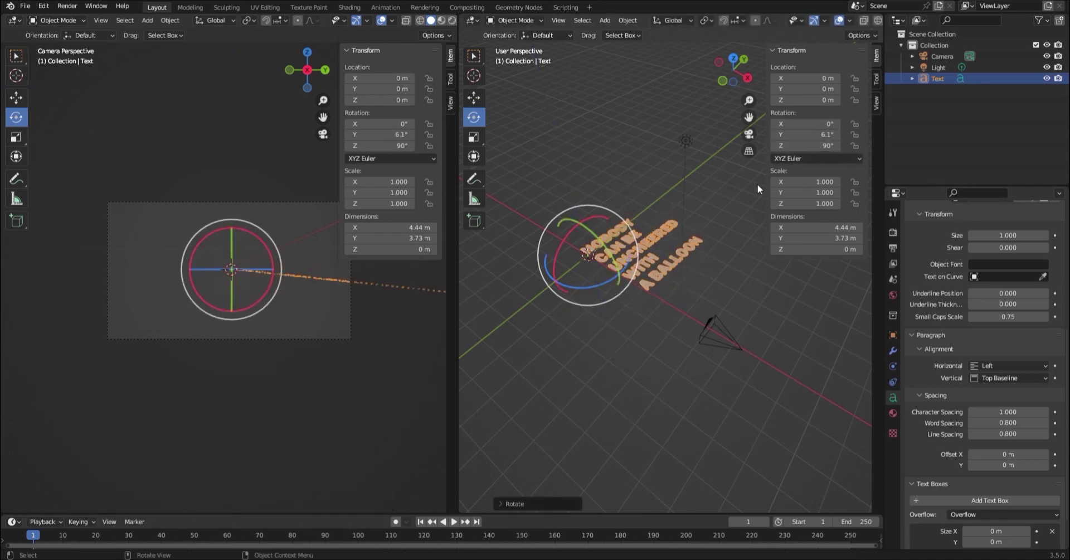
# Clear the text's Y tilt and set its X rotation to 90° so it stands upright.
pyautogui.moveTo(805, 124); pyautogui.dragTo(833, 124)
pyautogui.hotkey('ctrl', 'z')
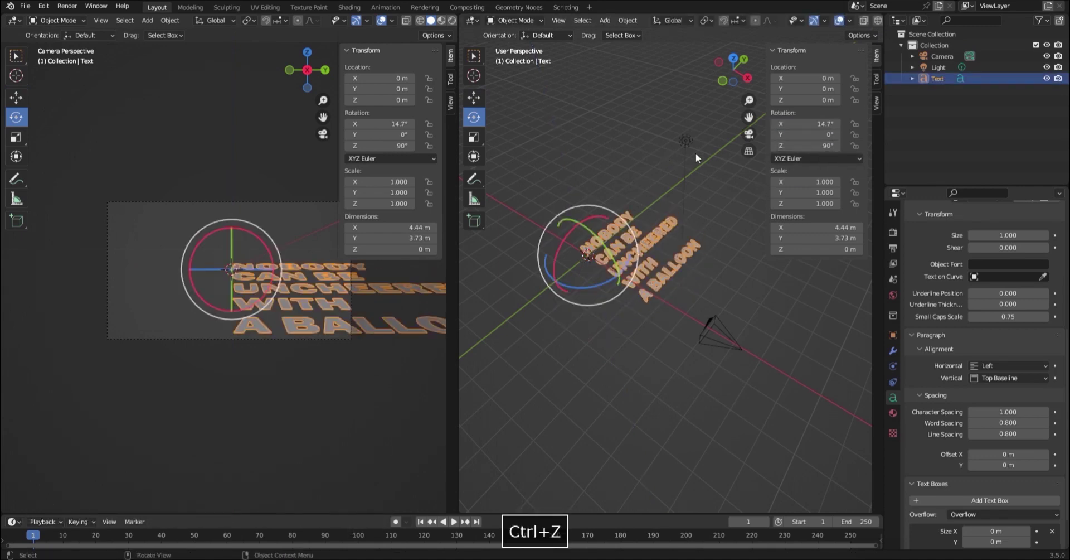
pyautogui.click(832, 126)
pyautogui.write('90')
pyautogui.press('Return')
# Move the text in the right orthographic view to about Y -2.12 m and Z 1.25 m, centring it in the camera frame.
pyautogui.click(747, 78)
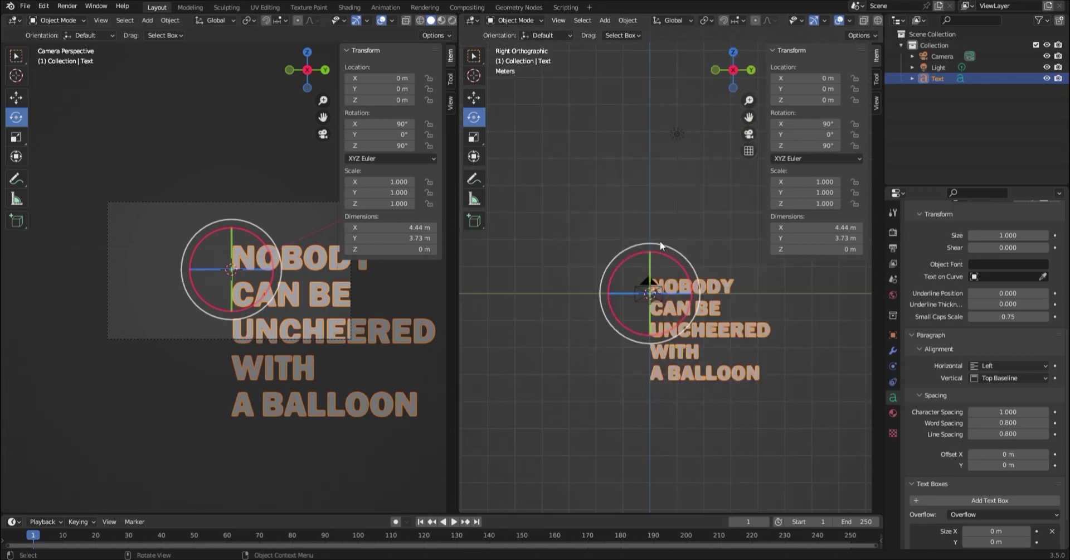
pyautogui.click(474, 98)
pyautogui.press('g')
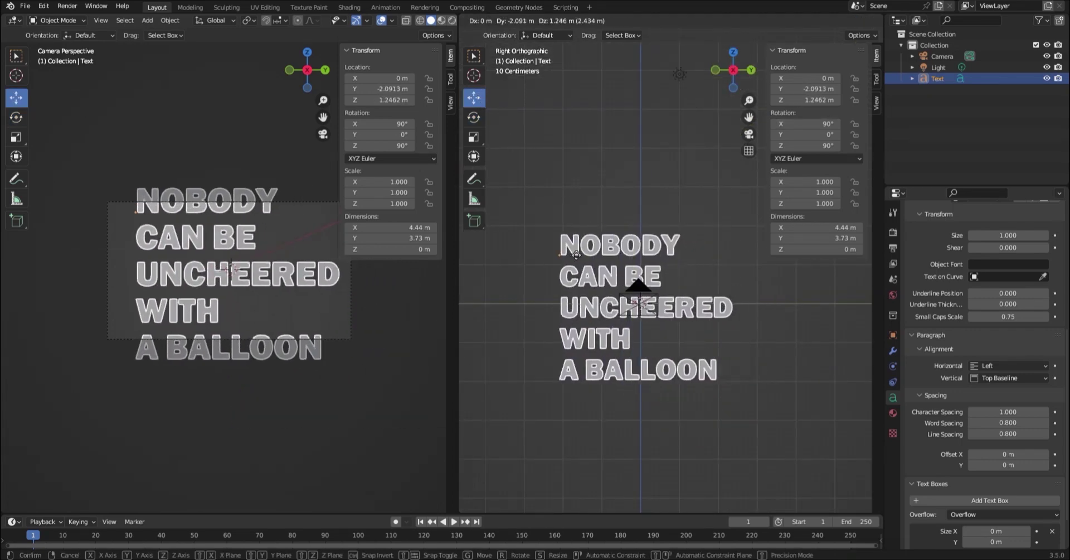
pyautogui.click(576, 254)
# Reduce the camera's focal length to about 33.36 mm to fit the whole text in frame, and reselect the text.
pyautogui.moveTo(575, 255); pyautogui.dragTo(760, 288, button='middle')
pyautogui.moveTo(716, 306); pyautogui.dragTo(726, 319)
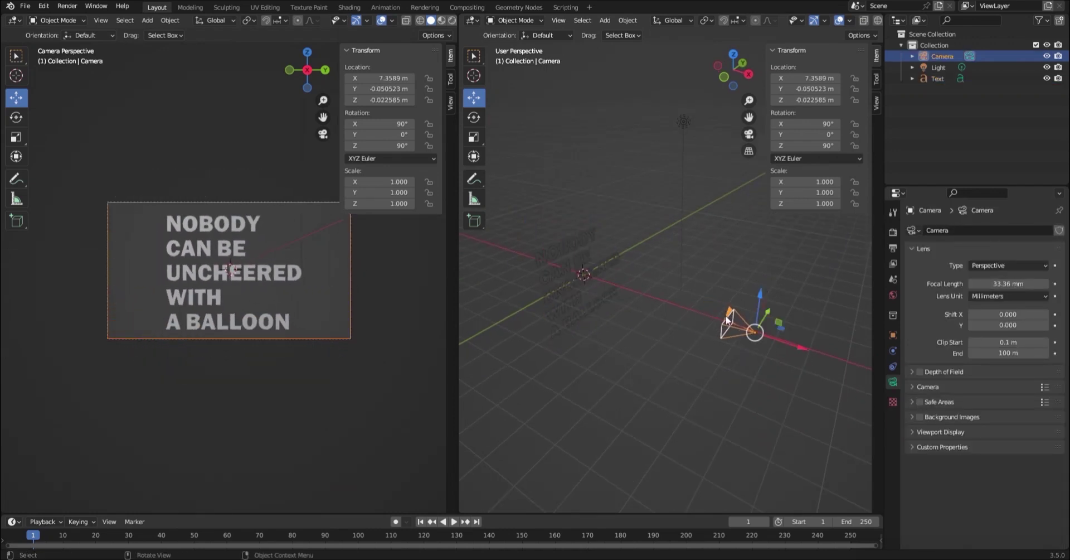
pyautogui.click(741, 375)
pyautogui.hotkey('ctrl', 'z')
pyautogui.click(581, 259)
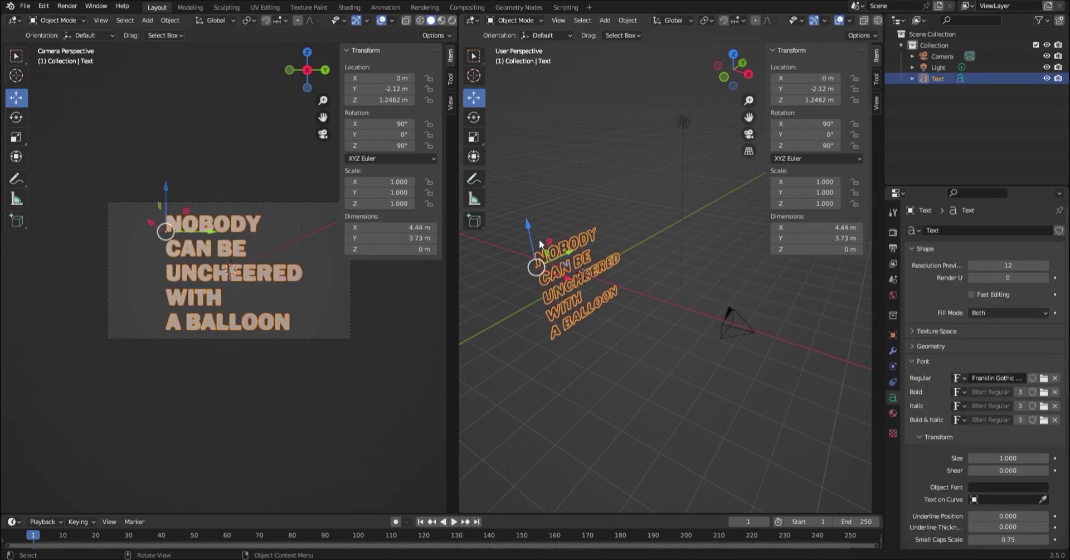
# Move the text within the camera frame to about Y -2.81 m and Z 1.42 m, and select the camera.
pyautogui.moveTo(529, 226); pyautogui.dragTo(544, 258)
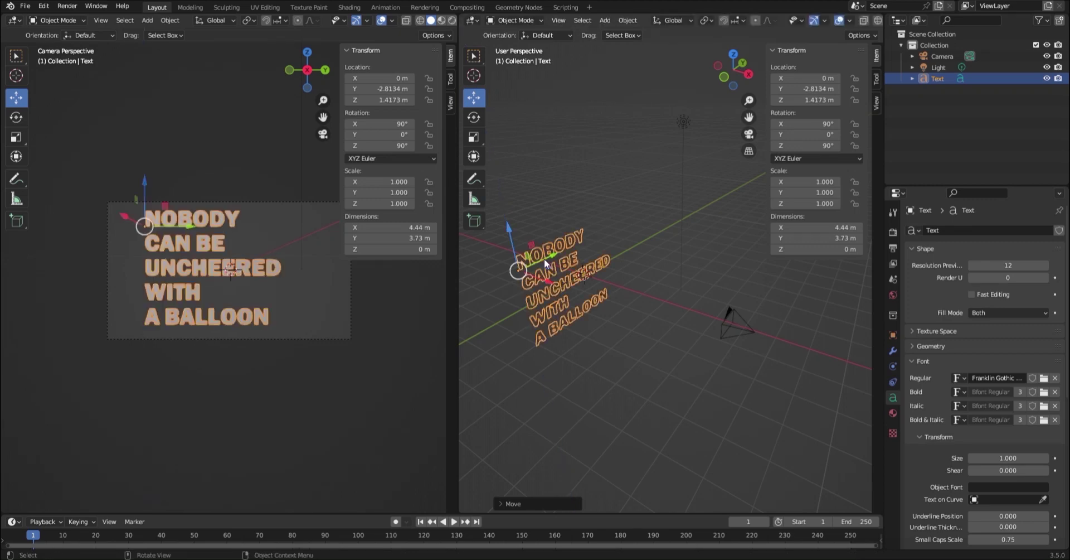
pyautogui.click(741, 337)
# Set the render output resolution to 1500 px in X and 1200 px in Y.
pyautogui.click(892, 262)
pyautogui.click(893, 248)
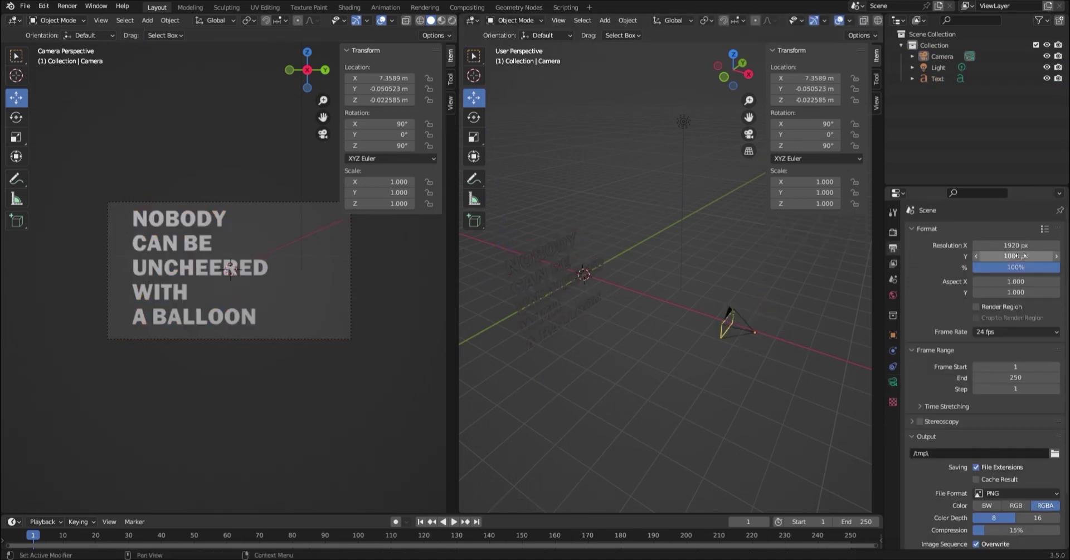
pyautogui.click(1015, 256)
pyautogui.write('1200')
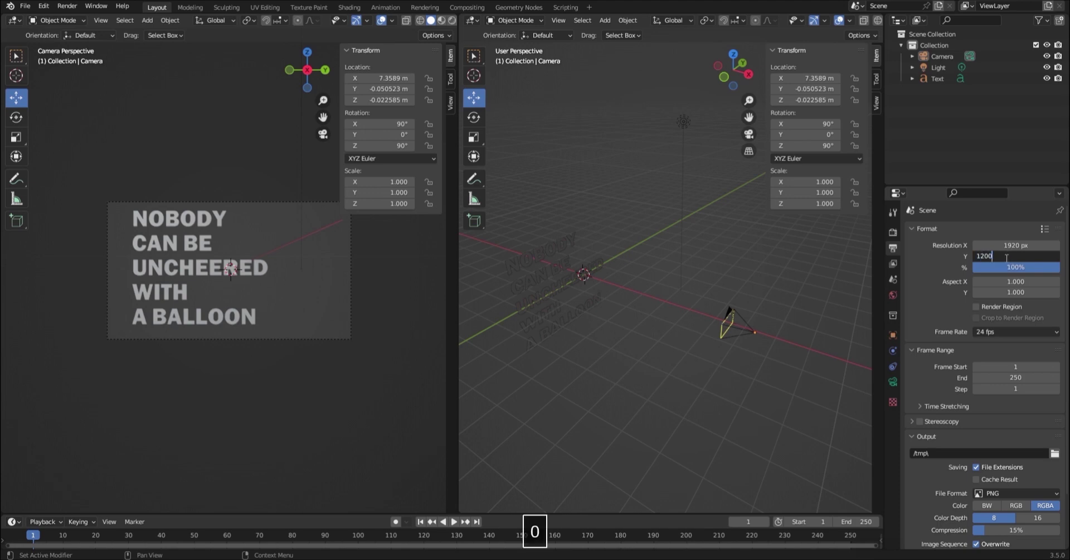
pyautogui.press('Return')
pyautogui.click(1022, 245)
pyautogui.write('1500')
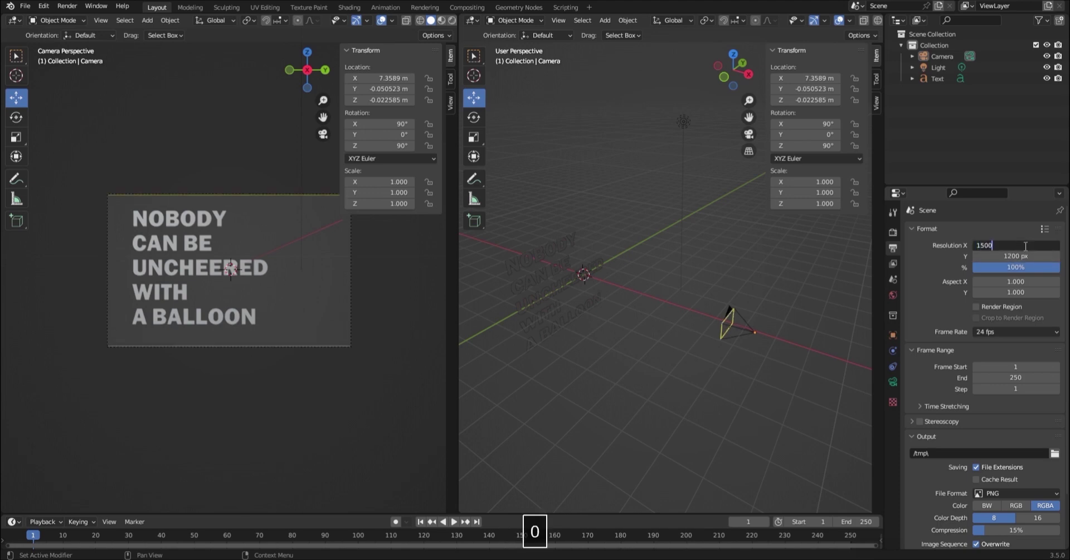
pyautogui.press('Return')
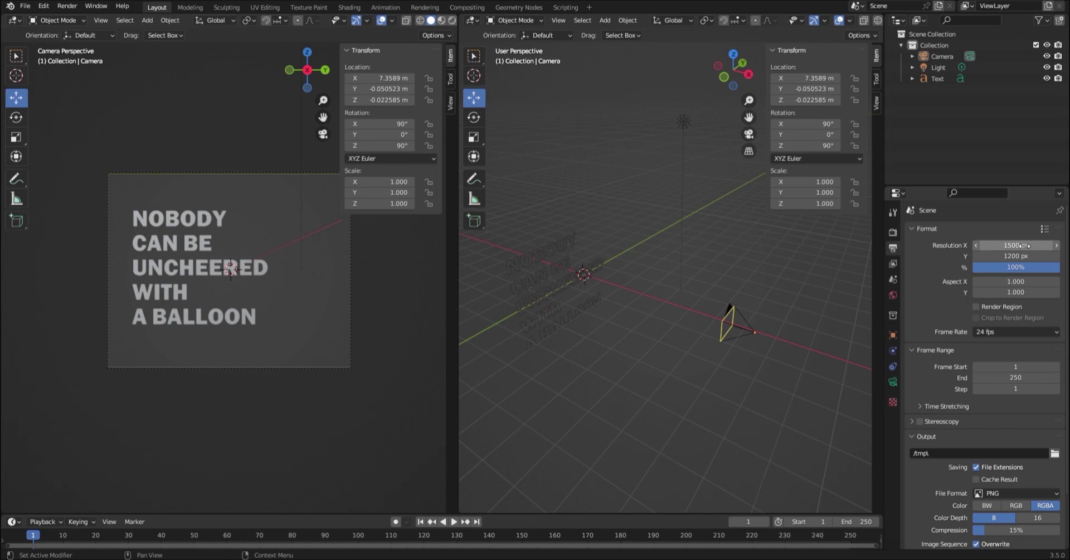
# Reduce the output's vertical resolution to 1000 px.
pyautogui.click(1015, 256)
pyautogui.write('1000')
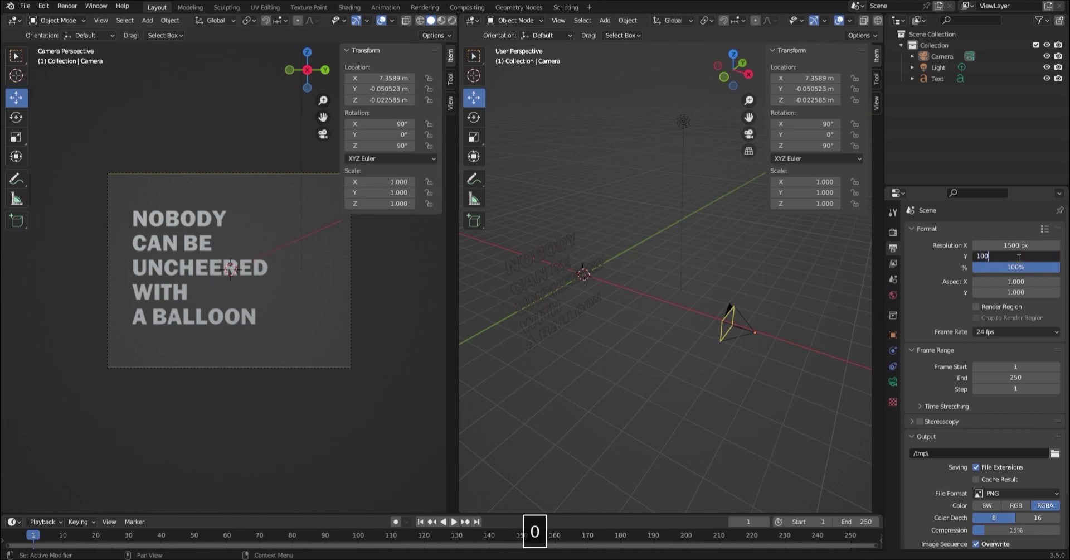
pyautogui.press('Return')
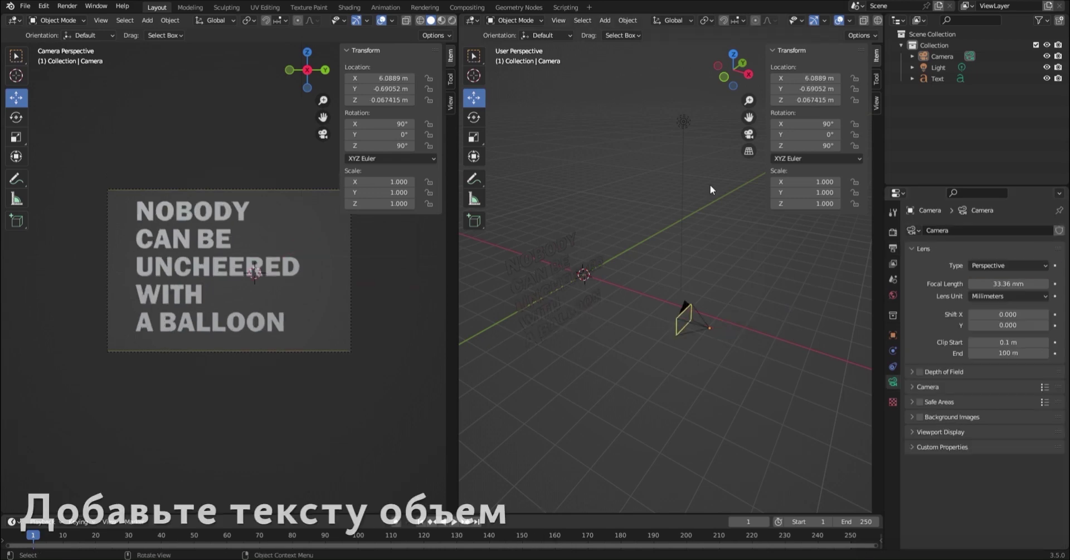
# Select the text object and give it thickness with a geometry extrude of 0.12 m.
pyautogui.click(564, 260)
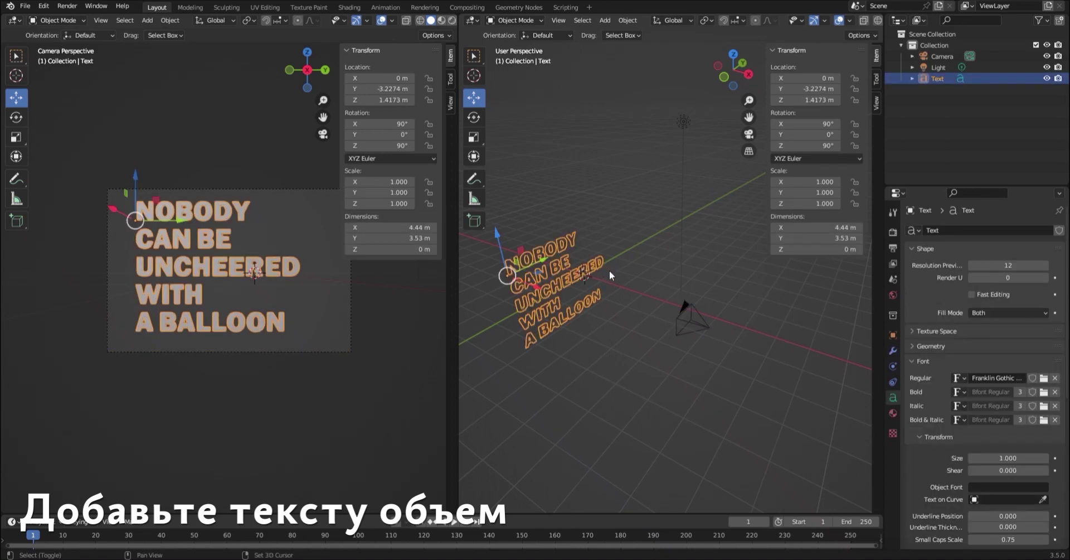
pyautogui.moveTo(610, 269); pyautogui.dragTo(664, 266, button='middle')
pyautogui.scroll(2, 560, 315)
pyautogui.scroll(-2, 688, 315)
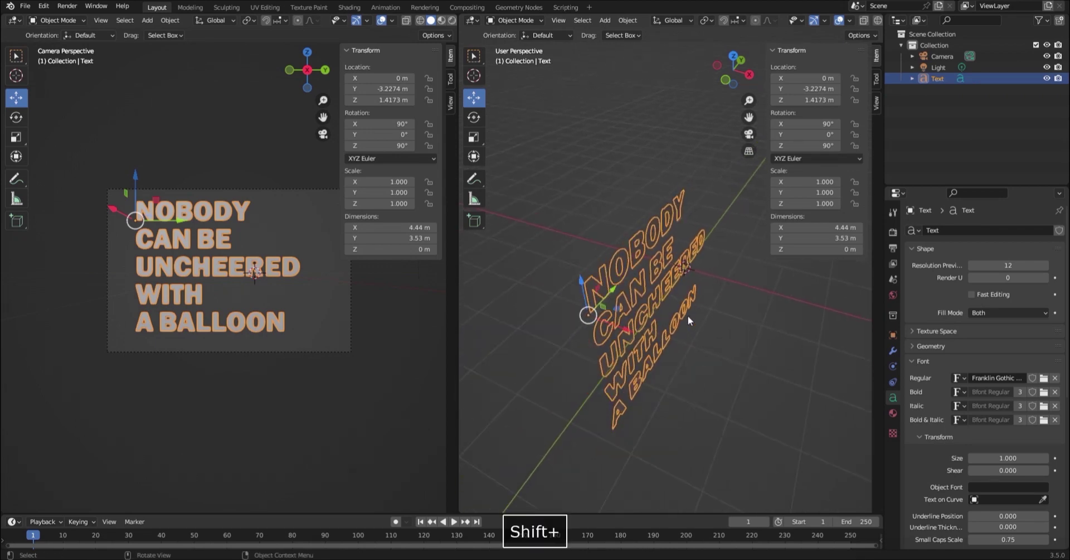
pyautogui.scroll(2, 710, 287)
pyautogui.click(687, 259)
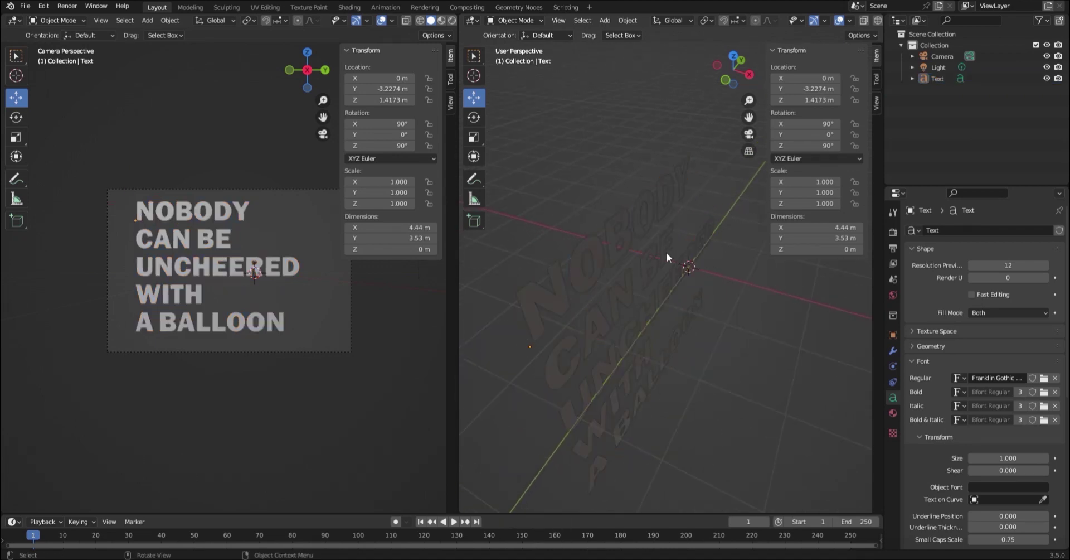
pyautogui.click(666, 252)
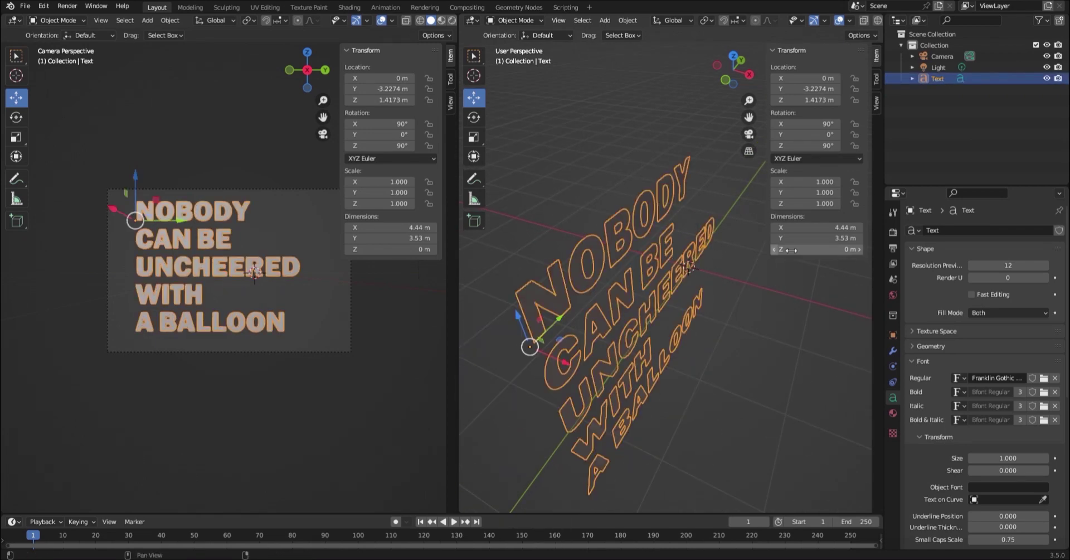
pyautogui.click(943, 345)
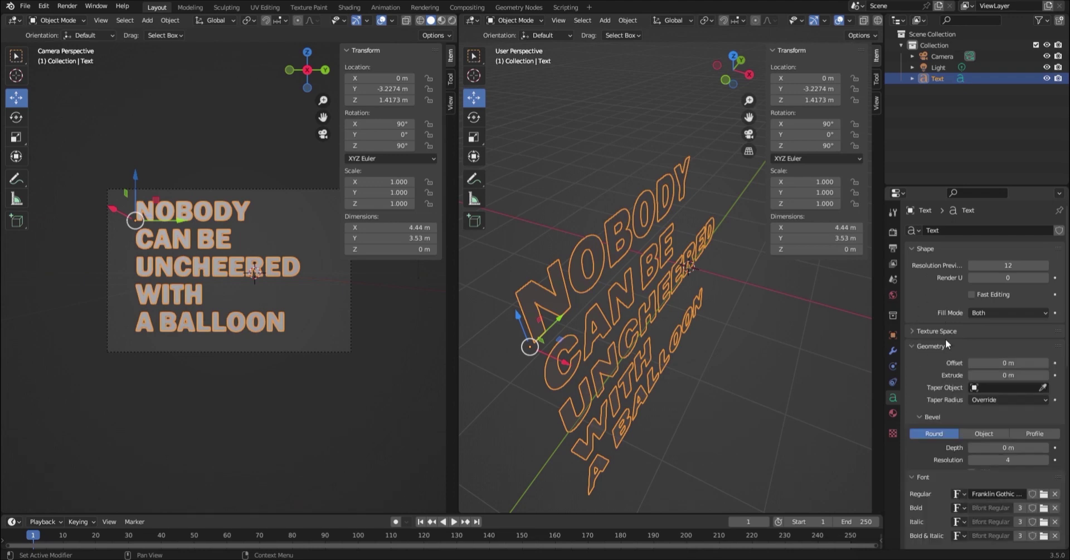
pyautogui.moveTo(1009, 375); pyautogui.dragTo(1031, 375)
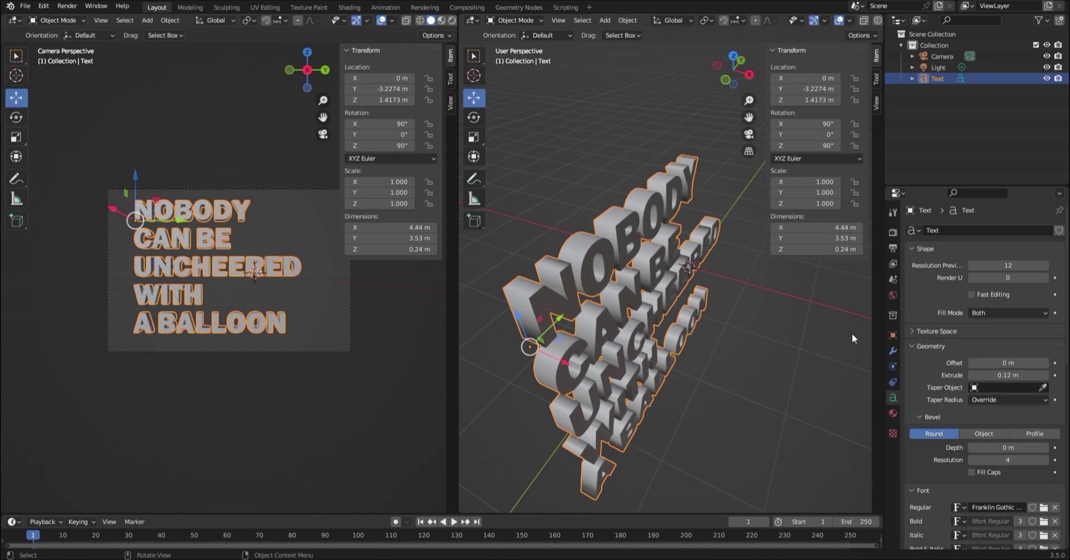
# Add a Remesh modifier to the extruded text.
pyautogui.click(894, 351)
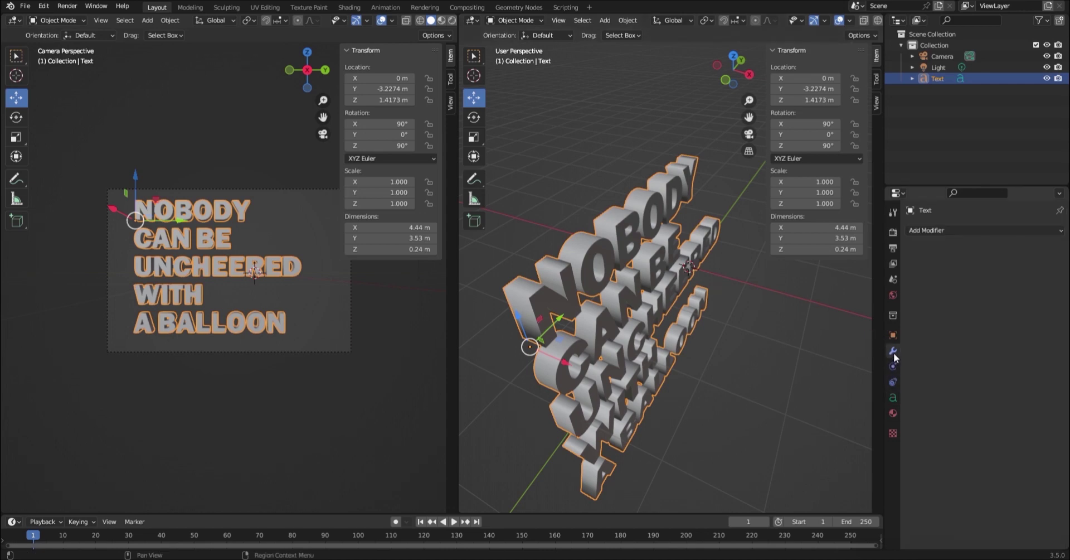
pyautogui.click(965, 233)
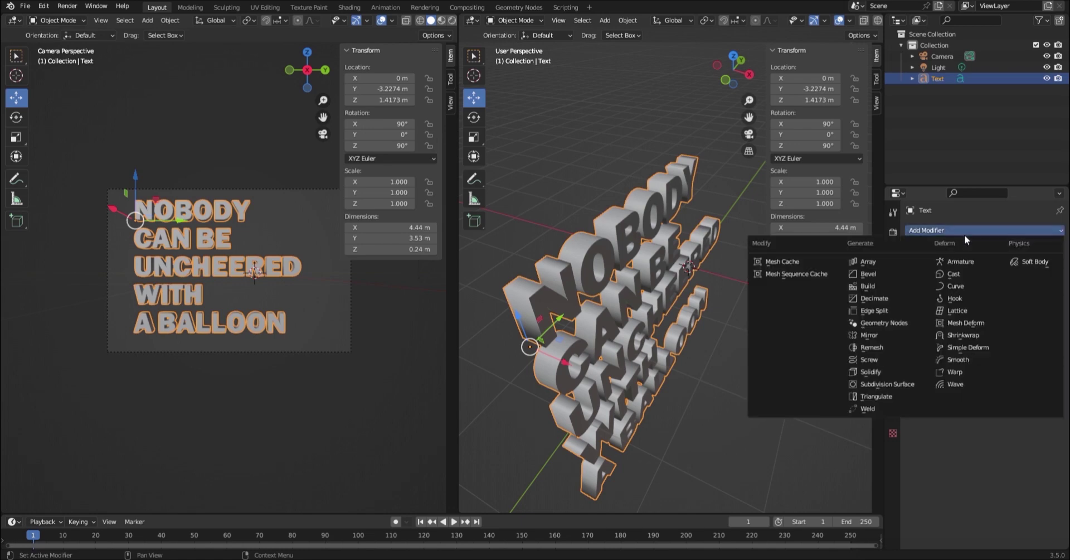
pyautogui.click(892, 348)
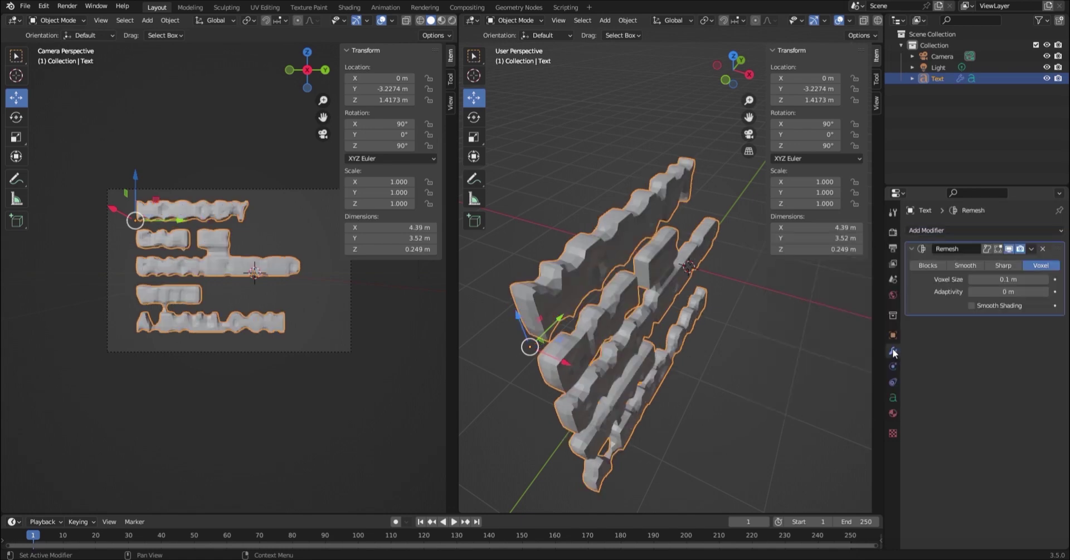
# Set the Remesh modifier's voxel size to 0.01 m.
pyautogui.scroll(5, 604, 243)
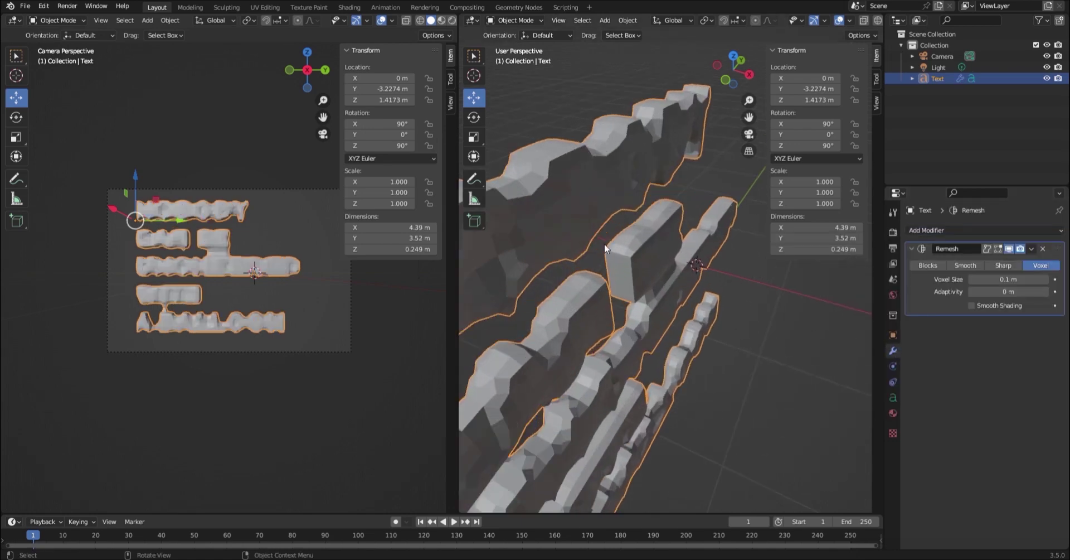
pyautogui.click(1007, 279)
pyautogui.click(981, 278)
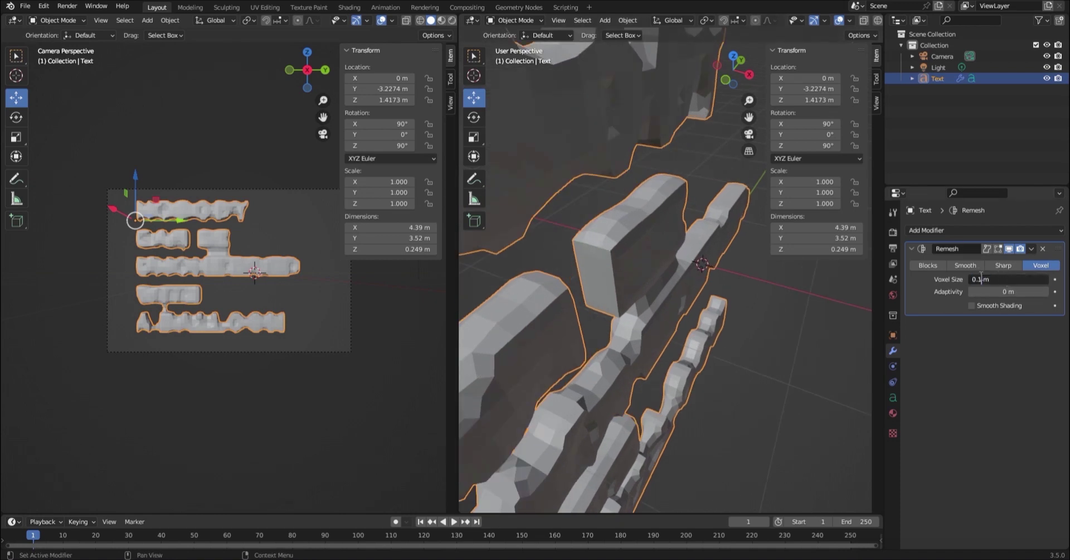
pyautogui.press('Left')
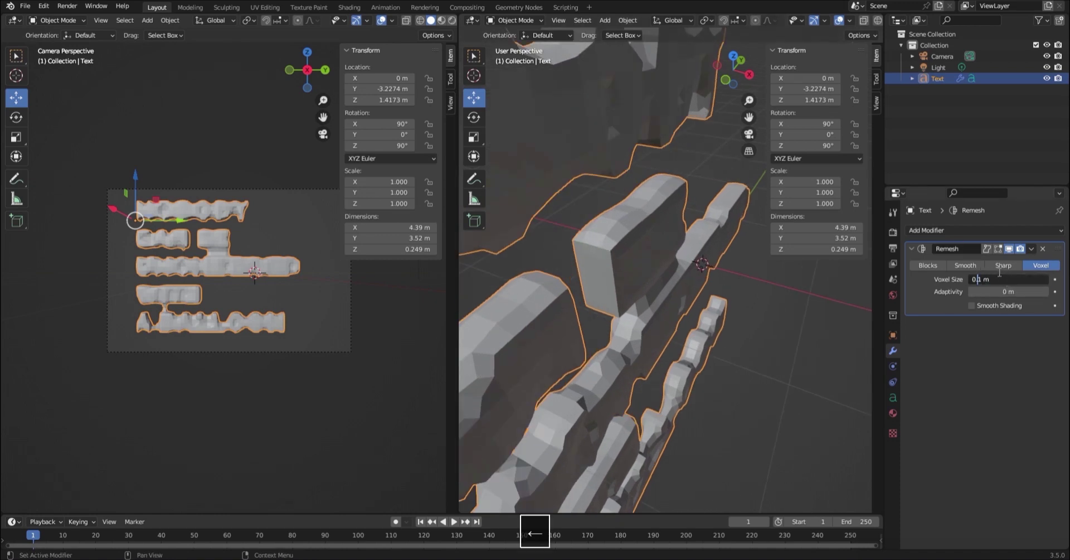
pyautogui.write('0')
pyautogui.press('Return')
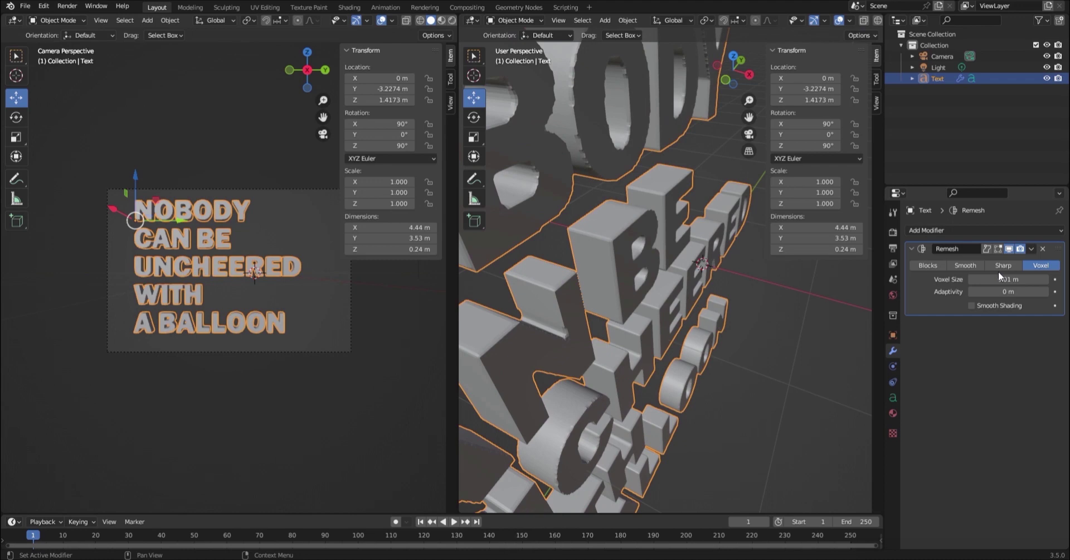
# Refine the text's remesh by setting the voxel size to 0.005 m.
pyautogui.click(1009, 280)
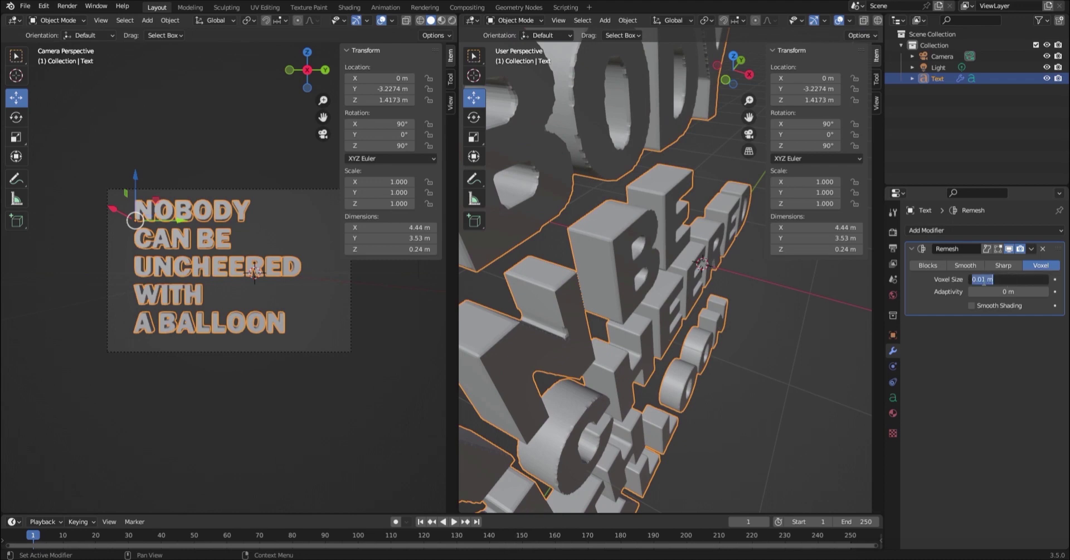
pyautogui.click(983, 281)
pyautogui.press('BackSpace')
pyautogui.write('05')
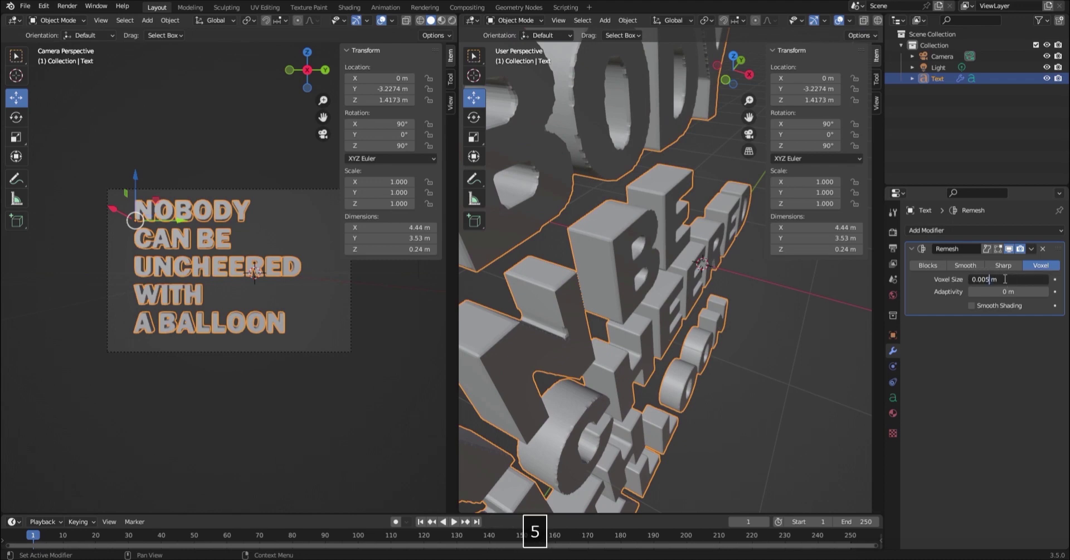
pyautogui.press('Return')
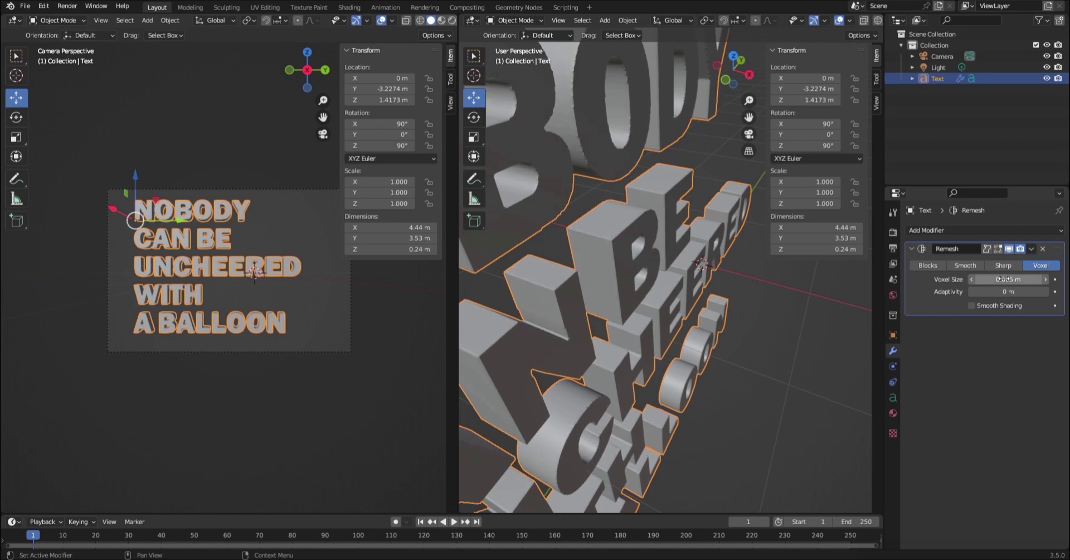
# Convert the remeshed text object to a mesh.
pyautogui.scroll(-6, 669, 261)
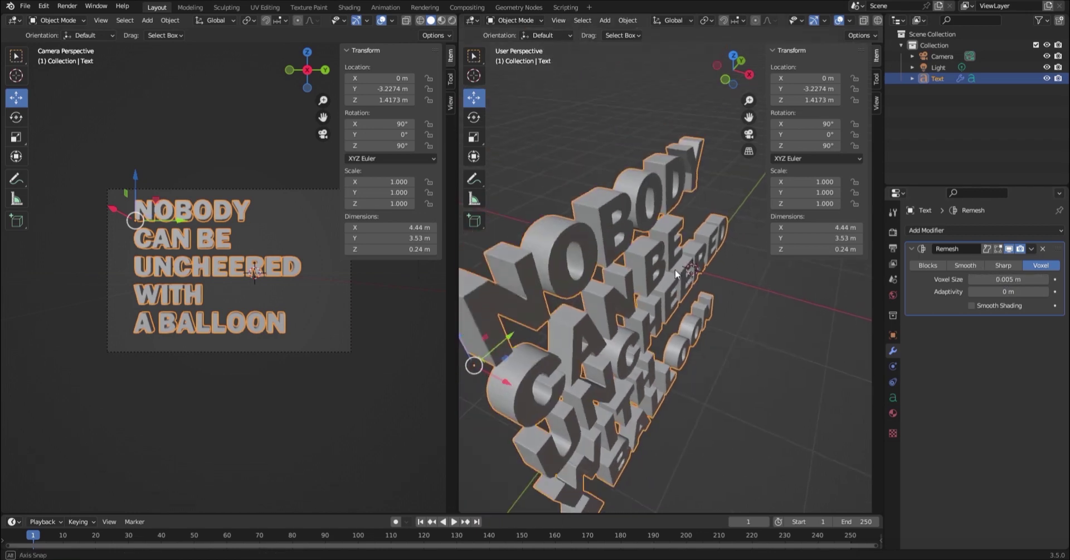
pyautogui.moveTo(664, 266)
pyautogui.mouseDown(button='middle')
pyautogui.moveTo(654, 259)
pyautogui.moveTo(676, 275)
pyautogui.mouseUp(button='middle')
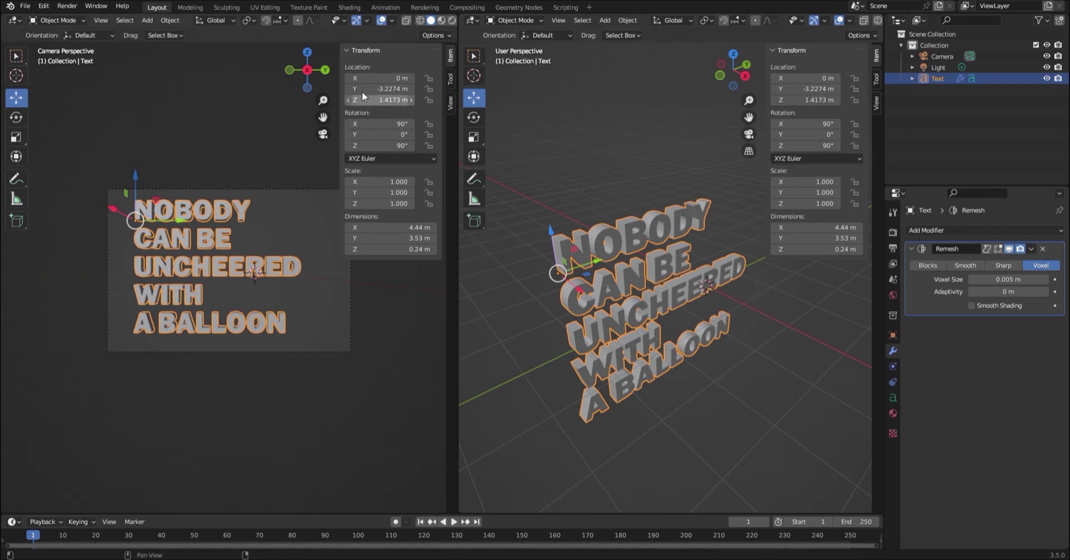
pyautogui.click(175, 21)
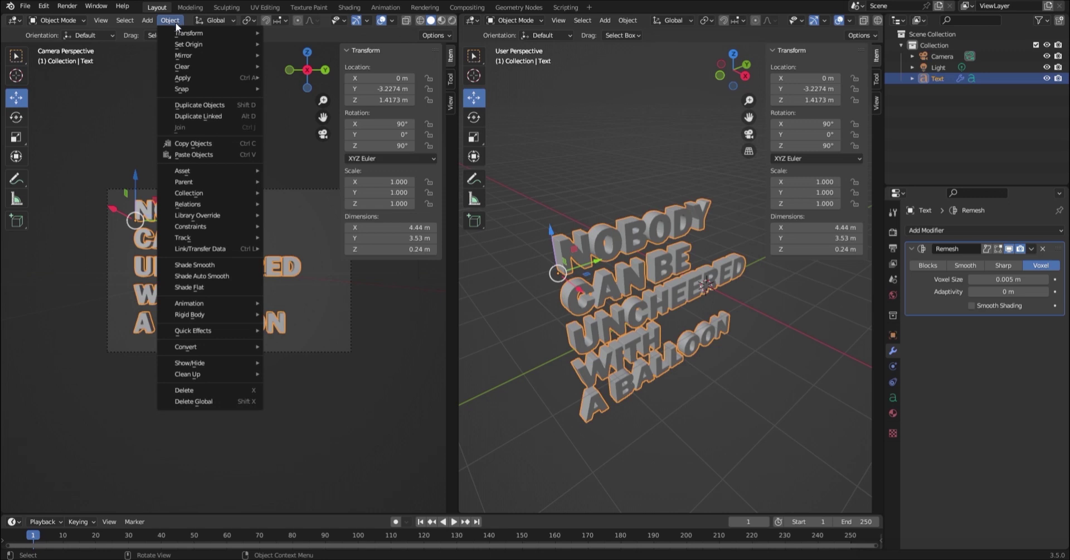
pyautogui.moveTo(174, 82)
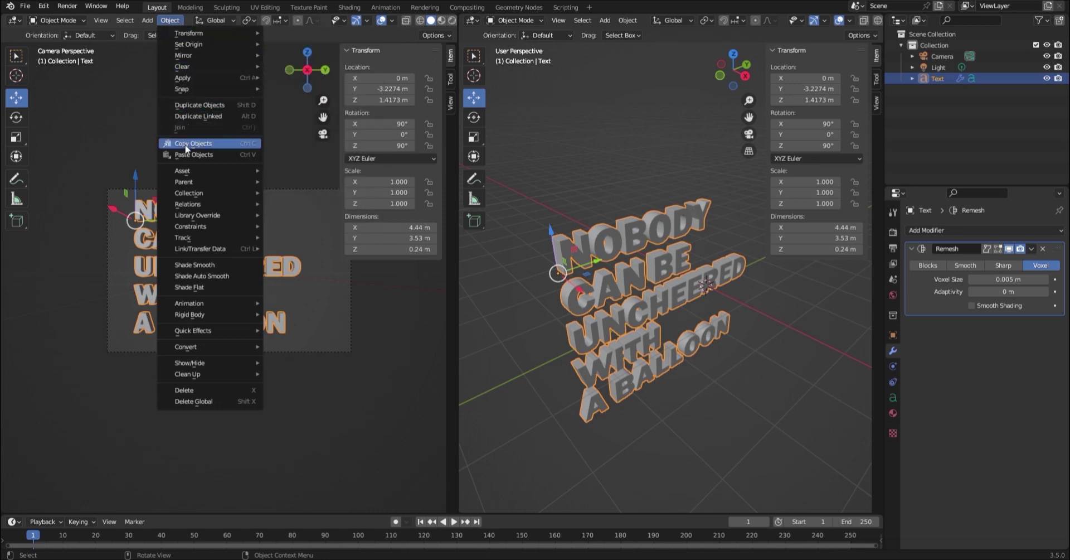
pyautogui.moveTo(194, 170)
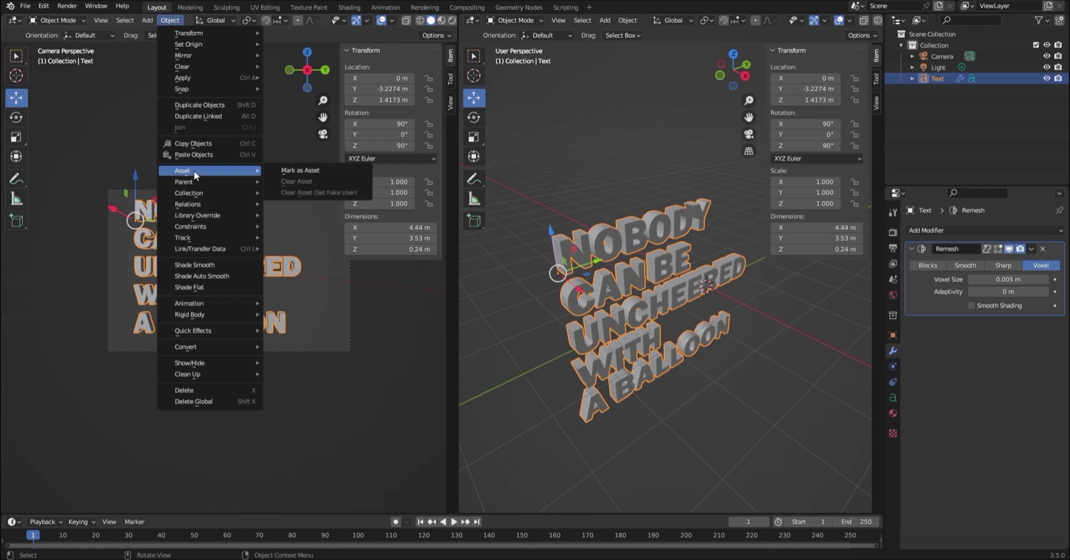
pyautogui.moveTo(250, 348)
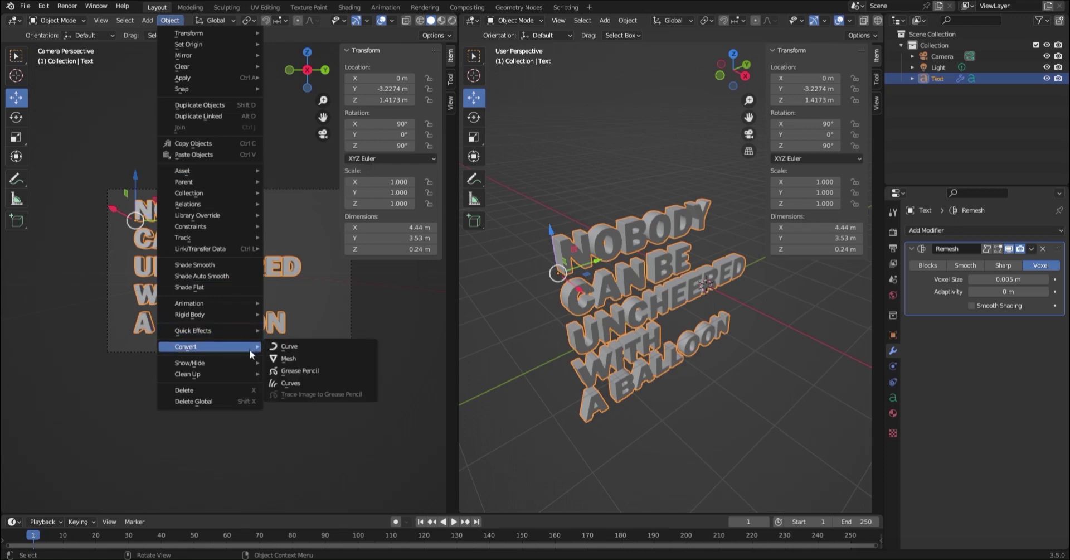
pyautogui.click(283, 359)
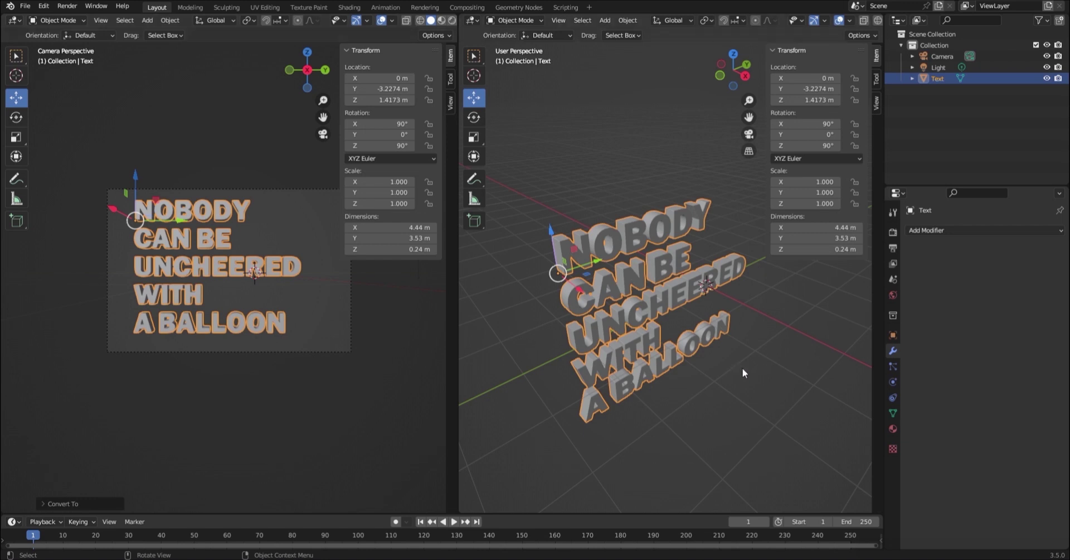
# Switch the user perspective view to wireframe shading and examine the density of the converted text's mesh up close.
pyautogui.press('z')
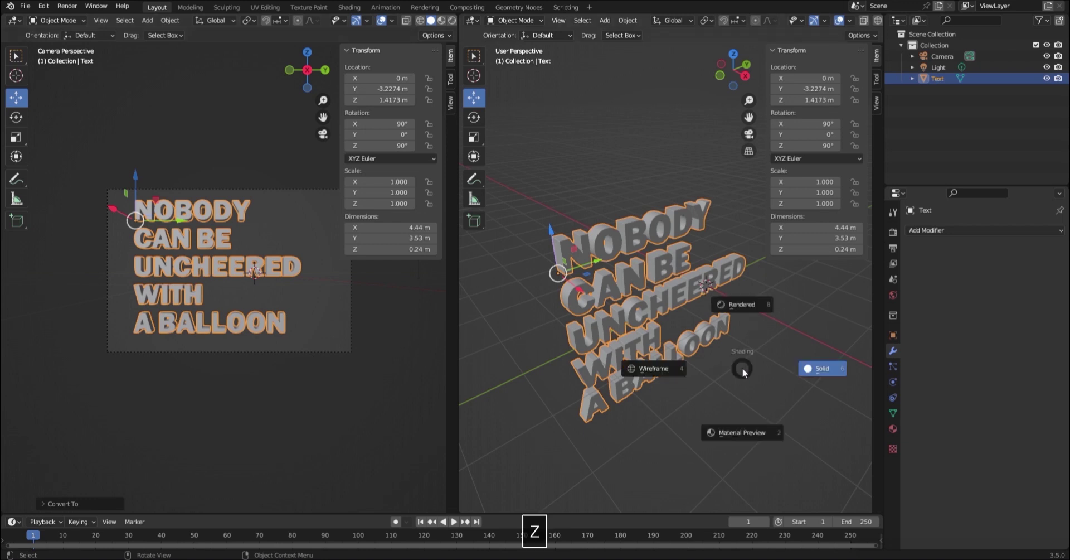
pyautogui.click(668, 373)
pyautogui.scroll(10, 649, 309)
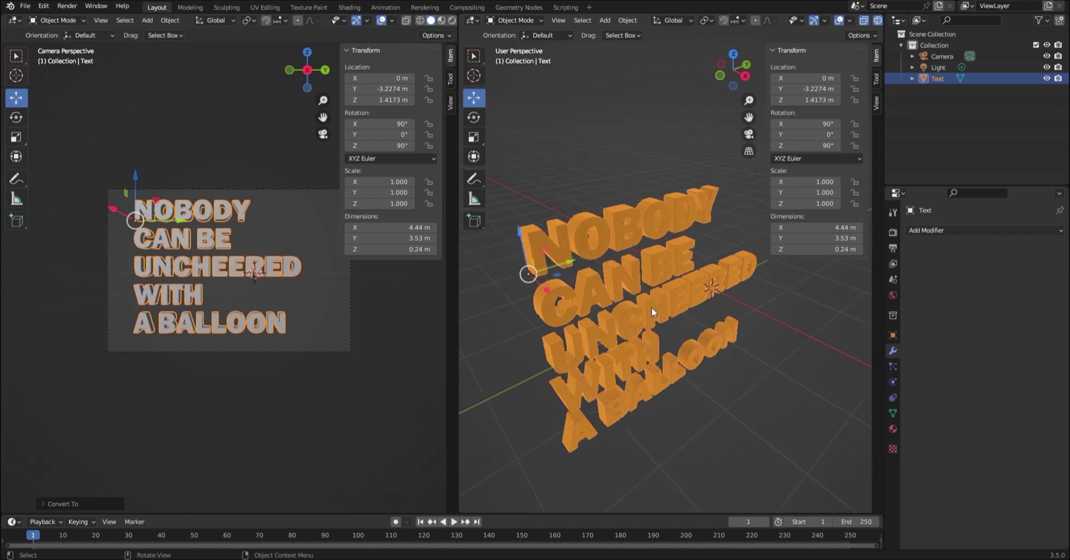
pyautogui.scroll(3, 645, 257)
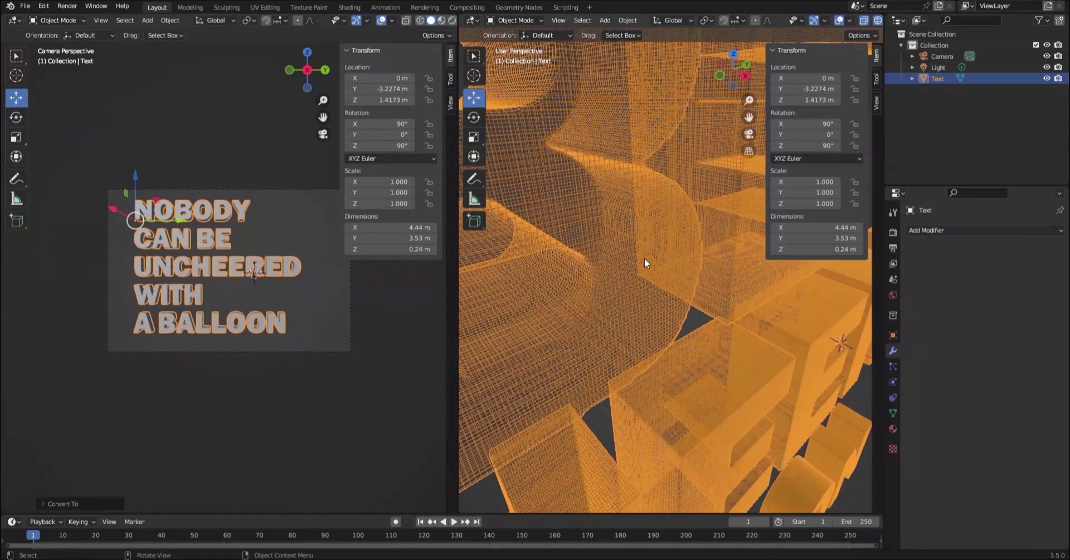
pyautogui.scroll(-12, 643, 259)
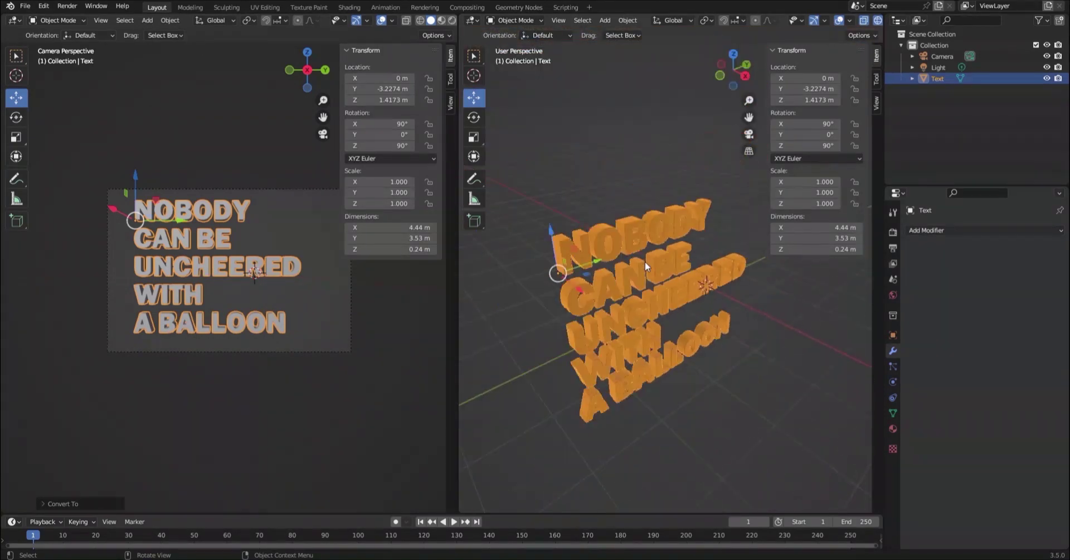
pyautogui.scroll(4, 644, 261)
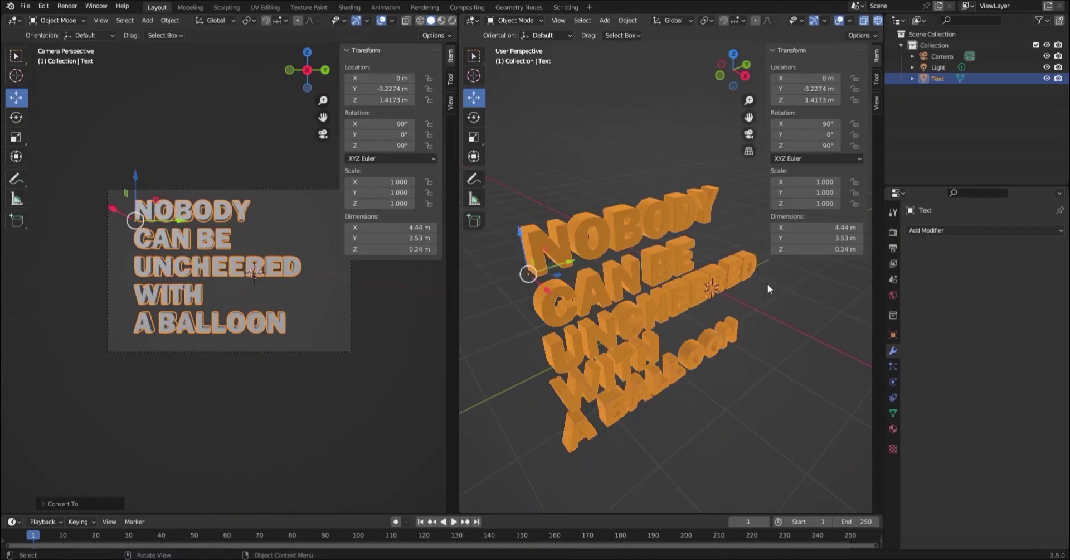
# Add Cloth physics to the text mesh and set its quality steps to 8.
pyautogui.click(892, 380)
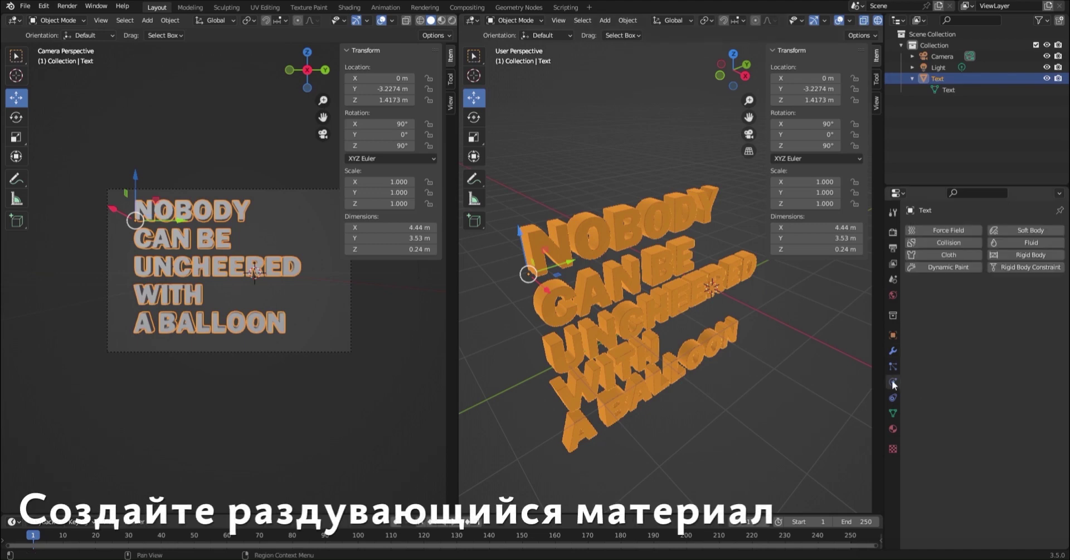
pyautogui.click(960, 253)
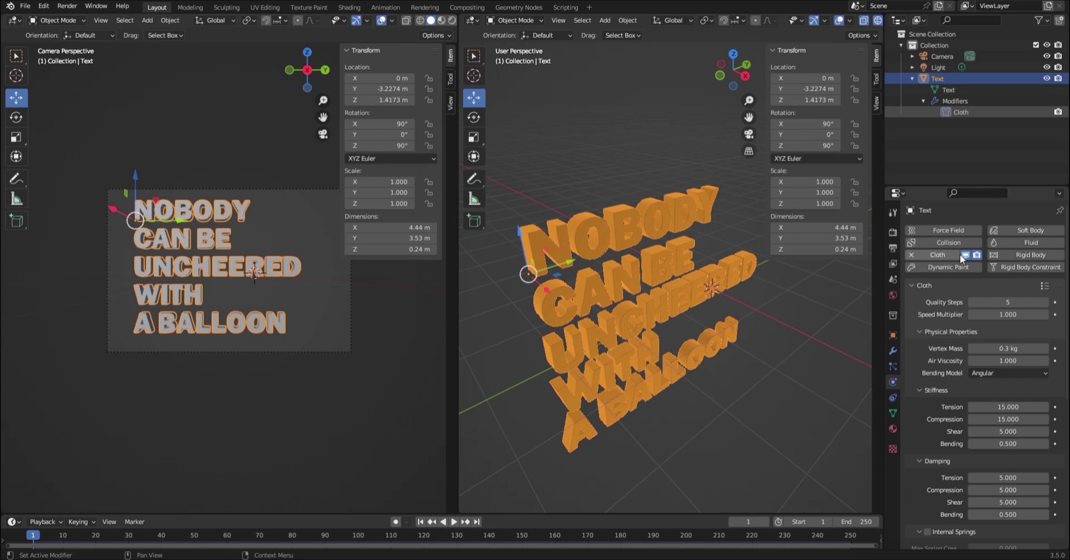
pyautogui.click(1003, 300)
pyautogui.write('8')
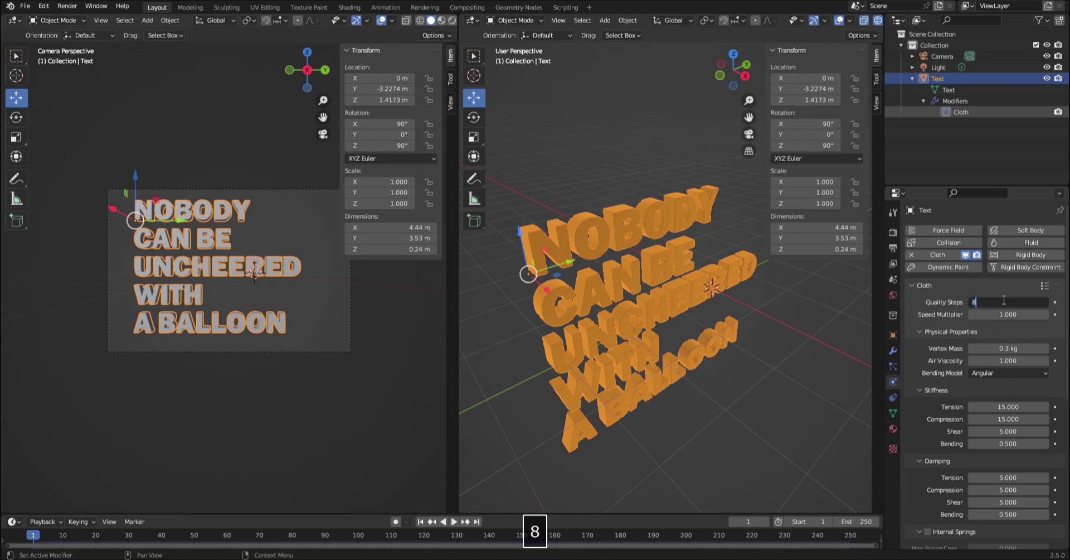
pyautogui.press('Return')
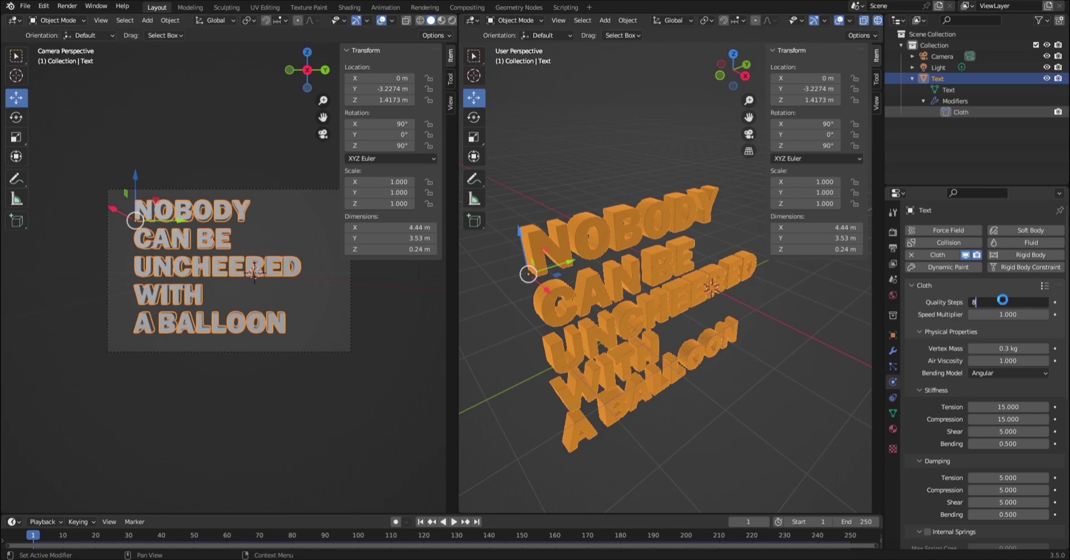
pyautogui.press('Return')
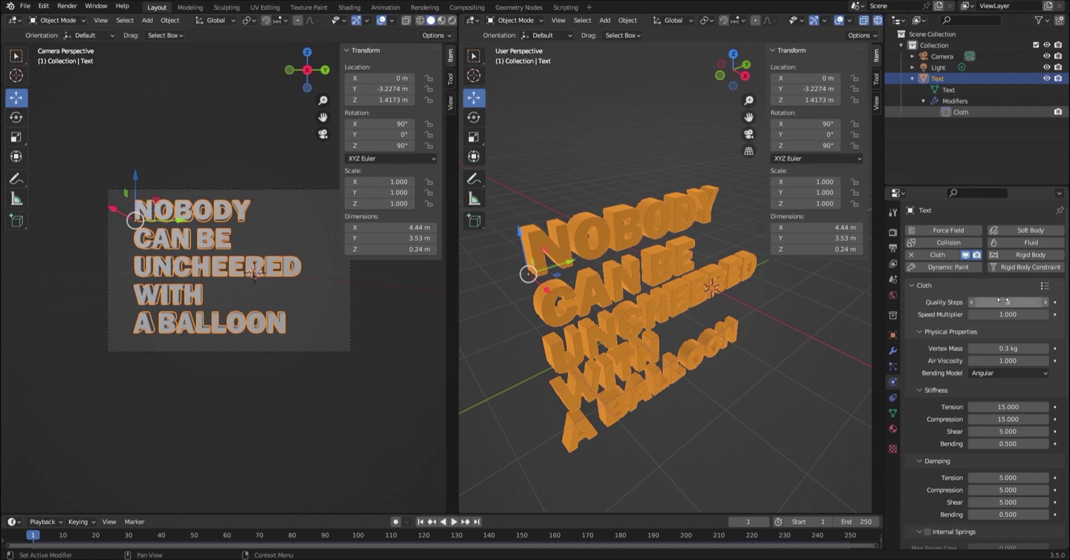
# Enable Pressure in the text's cloth settings and set the pressure to 15.
pyautogui.scroll(-6, 921, 471)
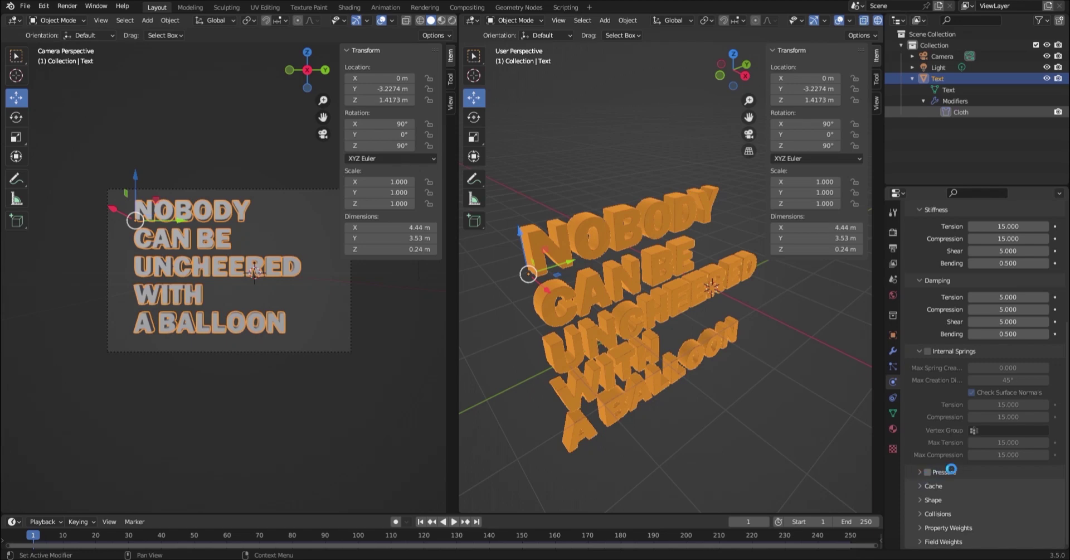
pyautogui.click(951, 471)
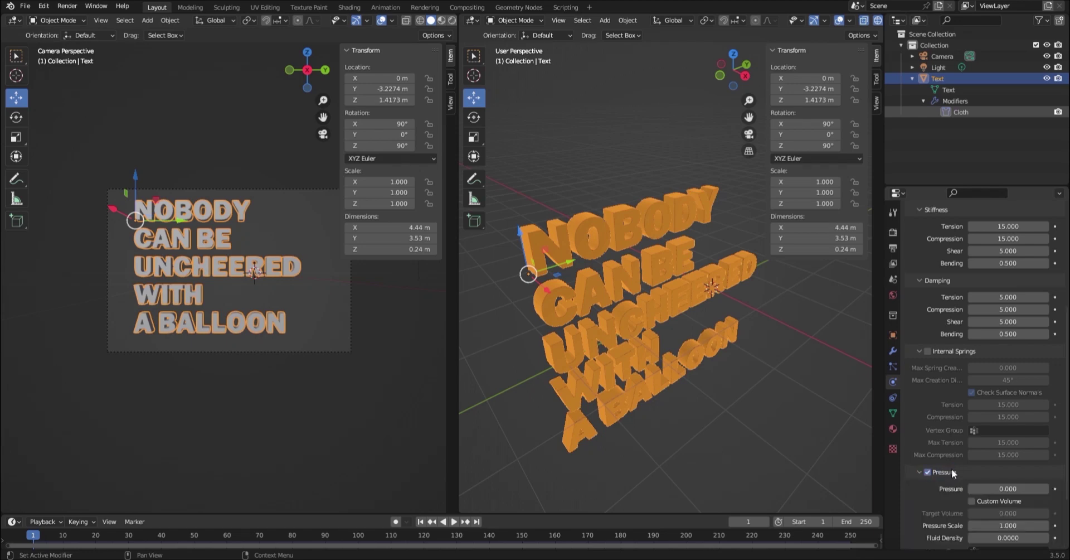
pyautogui.scroll(-1, 981, 471)
pyautogui.click(1011, 467)
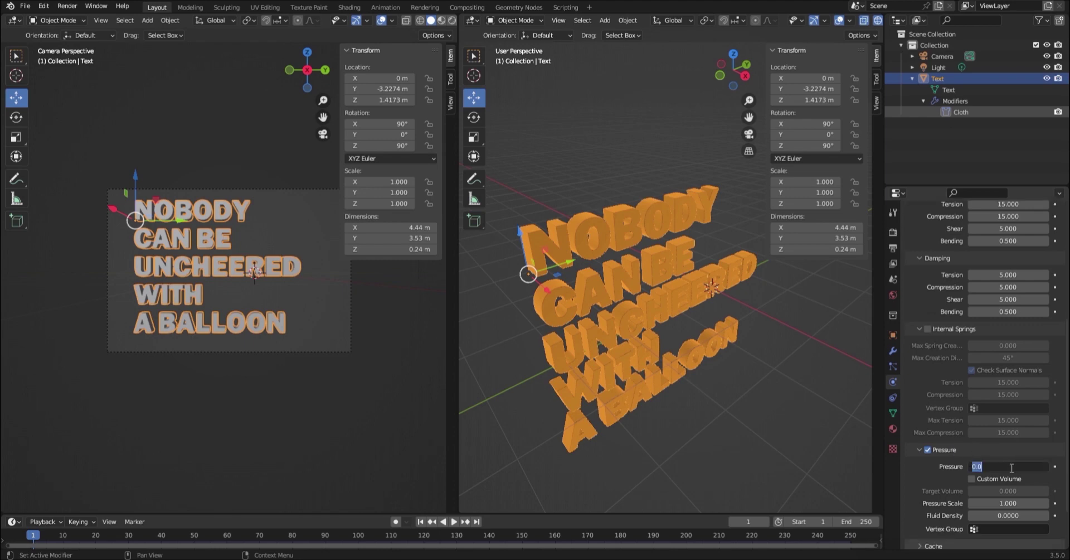
pyautogui.write('15')
pyautogui.press('Return')
pyautogui.press('Return')
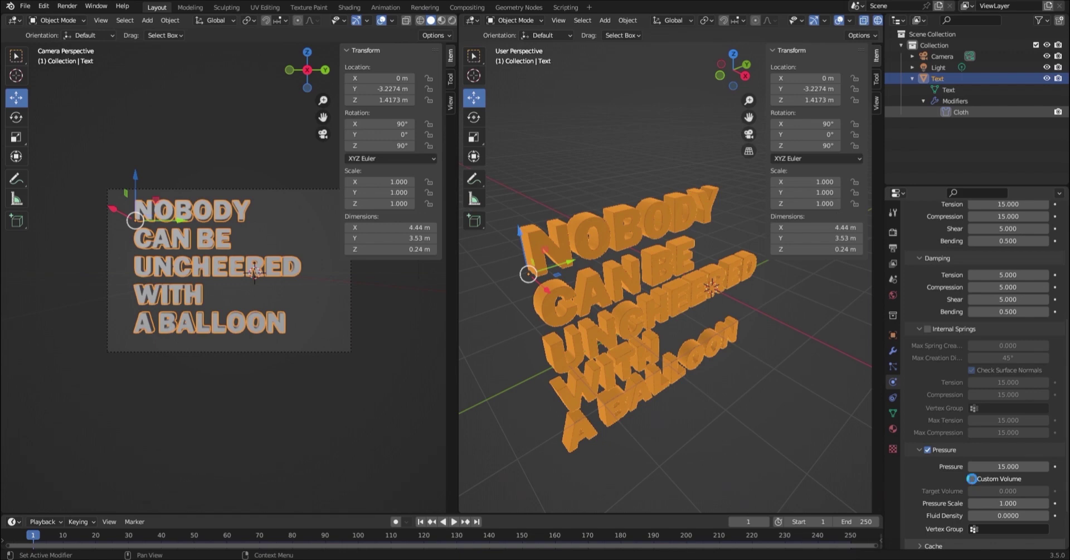
# Enable Custom Volume for the cloth pressure, with target volume 2 and pressure scale 3.
pyautogui.click(971, 478)
pyautogui.click(977, 490)
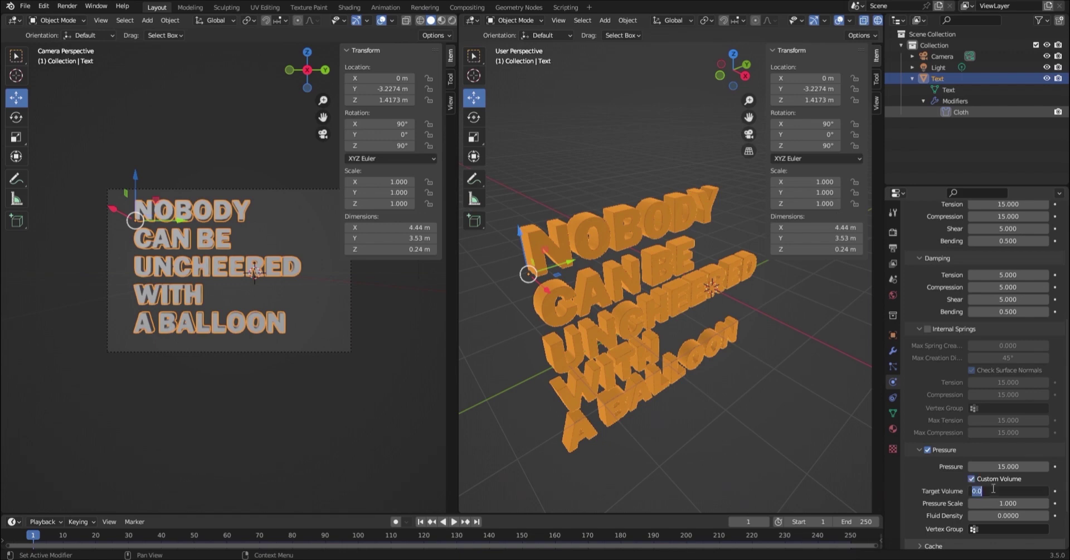
pyautogui.write('2')
pyautogui.press('Return')
pyautogui.click(996, 502)
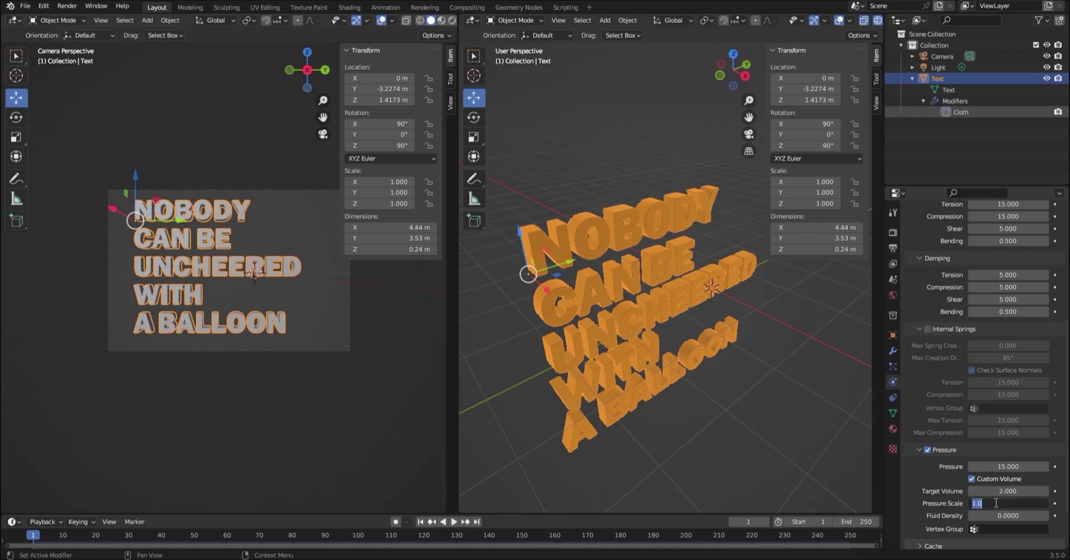
pyautogui.write('3')
pyautogui.click(1015, 503)
# Collapse the finished cloth sections and set the gravity field weight to 0.
pyautogui.scroll(-8, 931, 393)
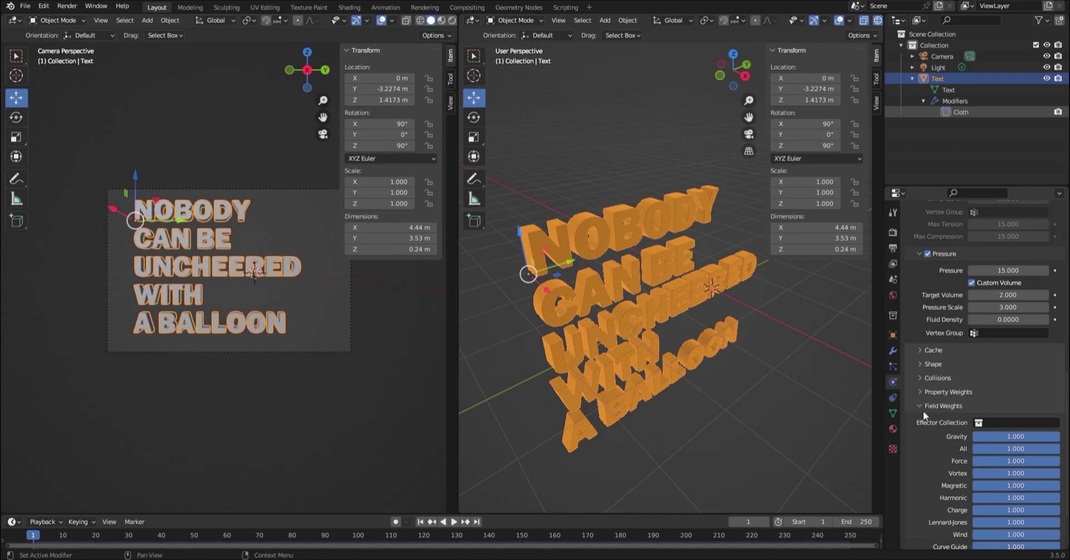
pyautogui.scroll(5, 936, 420)
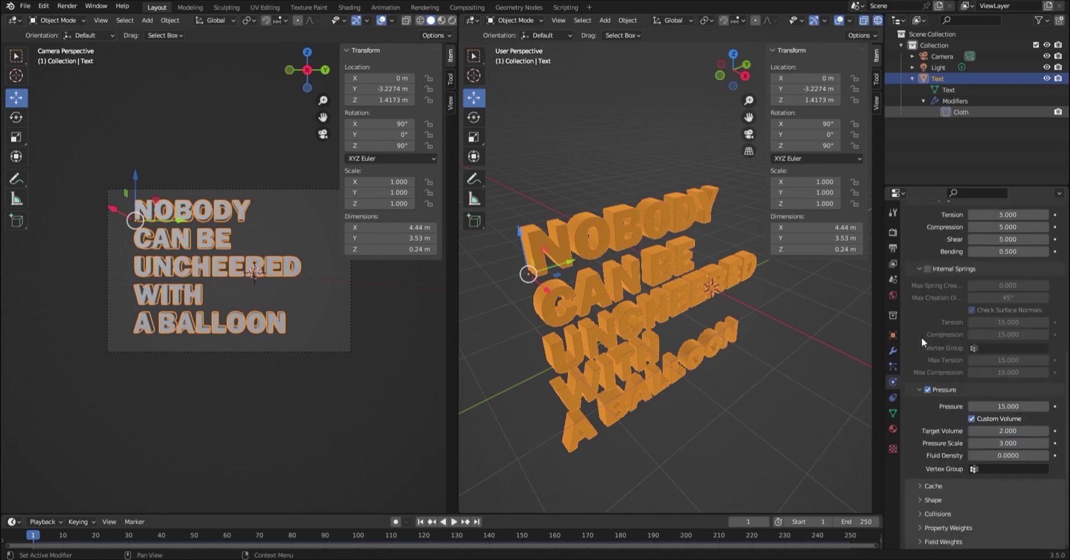
pyautogui.scroll(8, 939, 443)
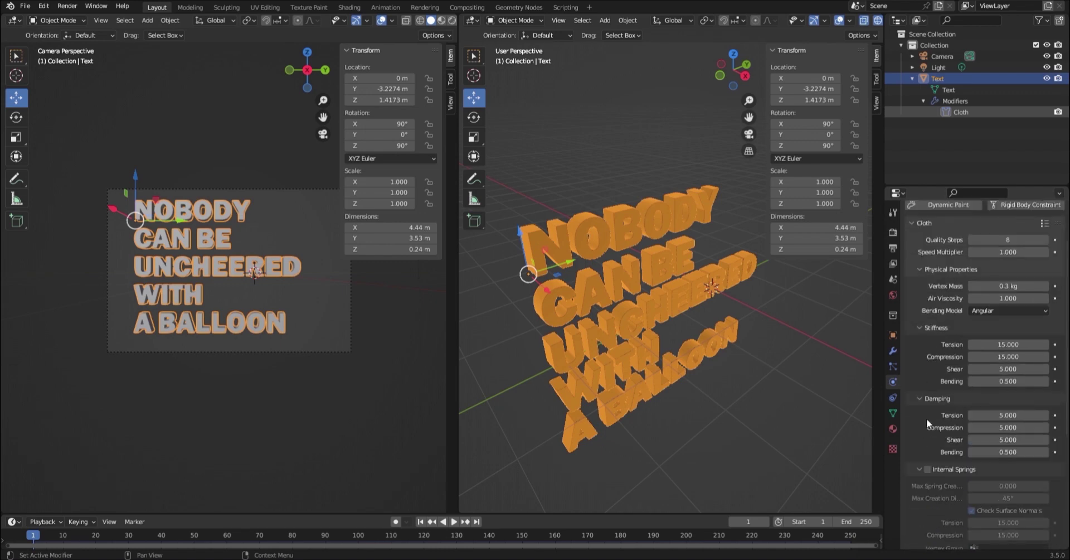
pyautogui.click(920, 469)
pyautogui.click(920, 398)
pyautogui.click(919, 327)
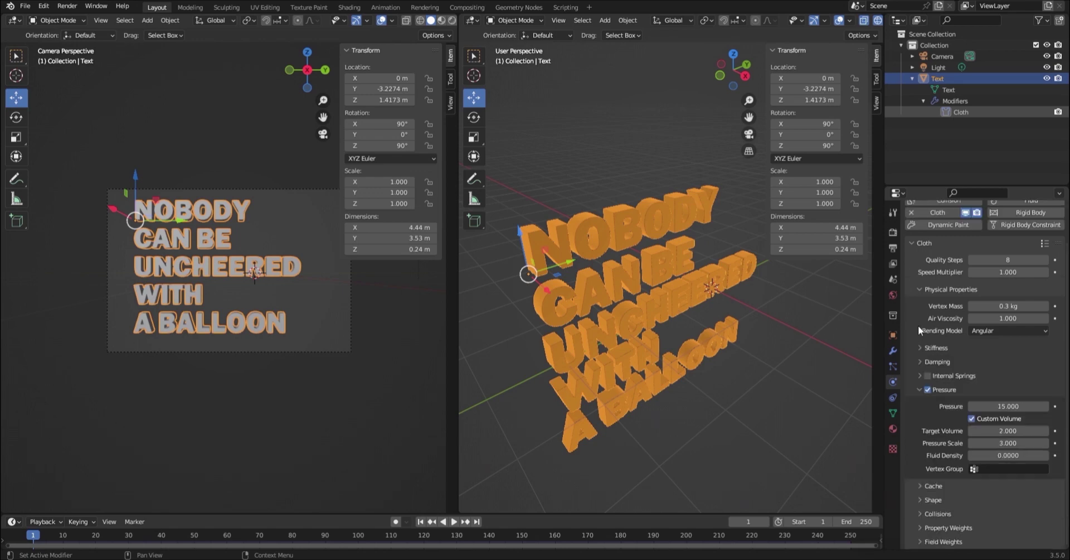
pyautogui.click(916, 390)
pyautogui.click(924, 502)
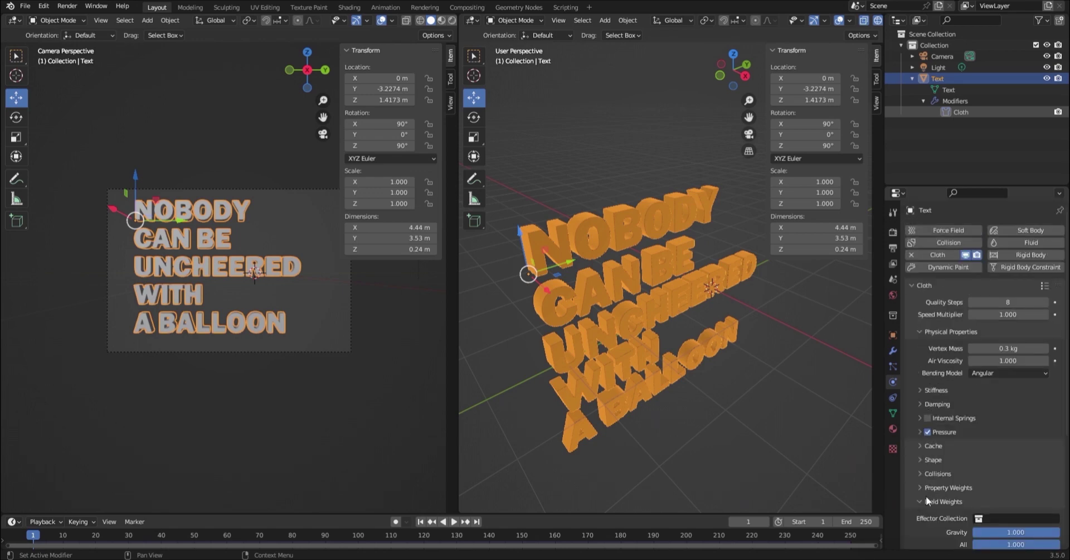
pyautogui.scroll(-6, 930, 490)
pyautogui.click(1014, 367)
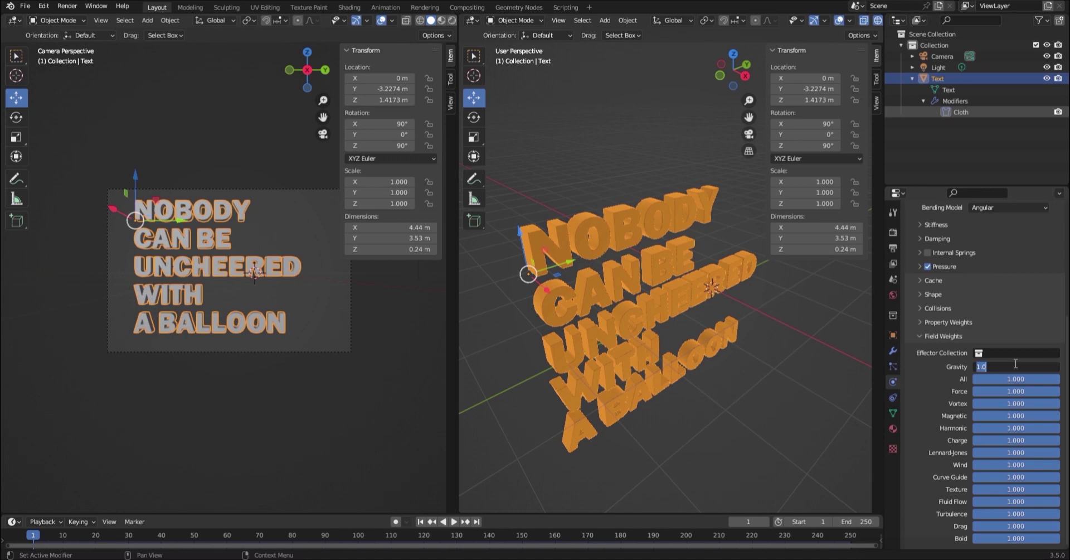
pyautogui.write('0')
pyautogui.press('Return')
# Set the cloth's collision quality to 8.
pyautogui.scroll(7, 1014, 362)
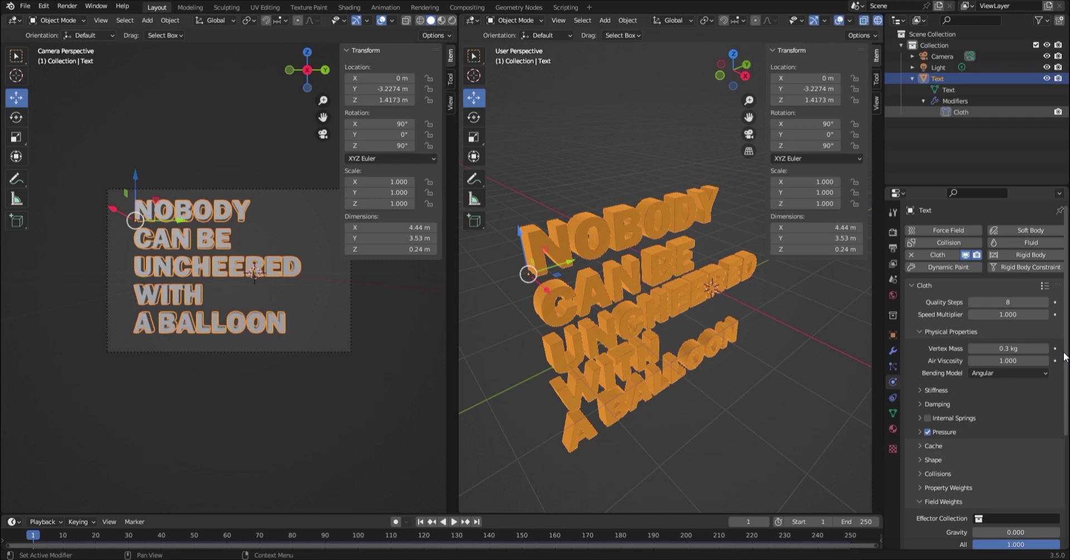
pyautogui.click(938, 474)
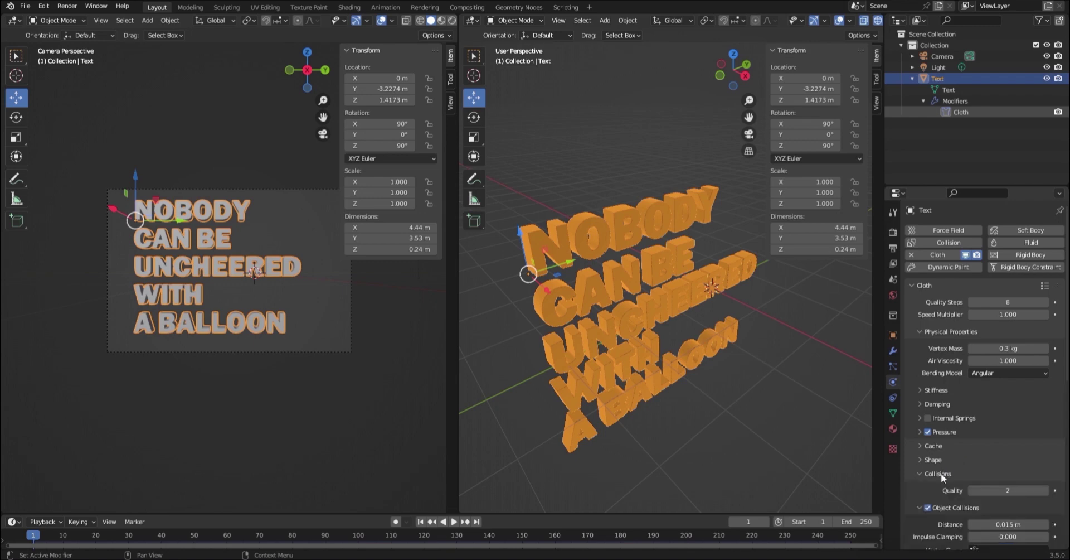
pyautogui.click(1007, 488)
pyautogui.write('8')
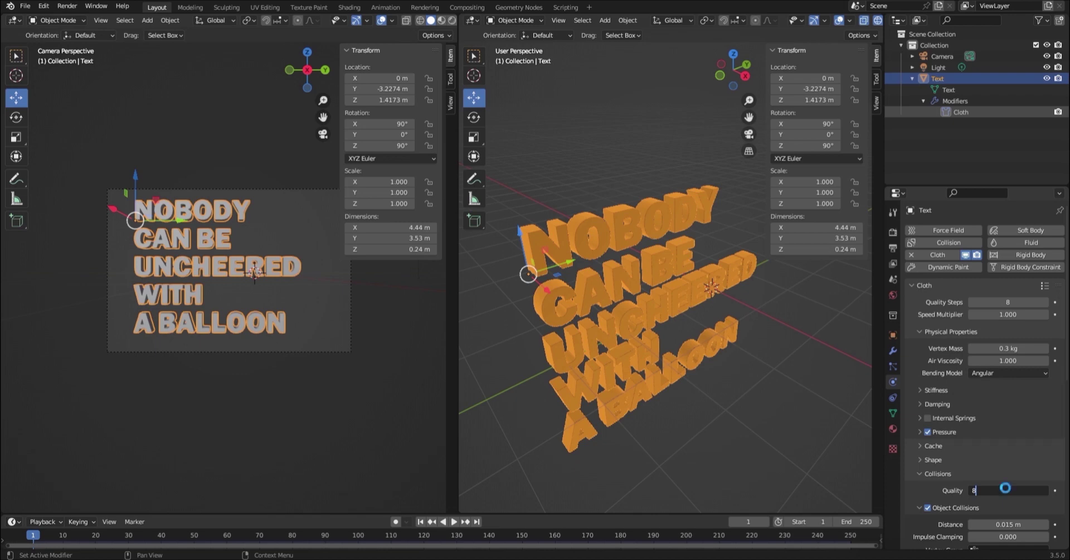
pyautogui.press('Return')
# Set the cloth cache's simulation end to frame 8 and bake the simulation.
pyautogui.click(947, 445)
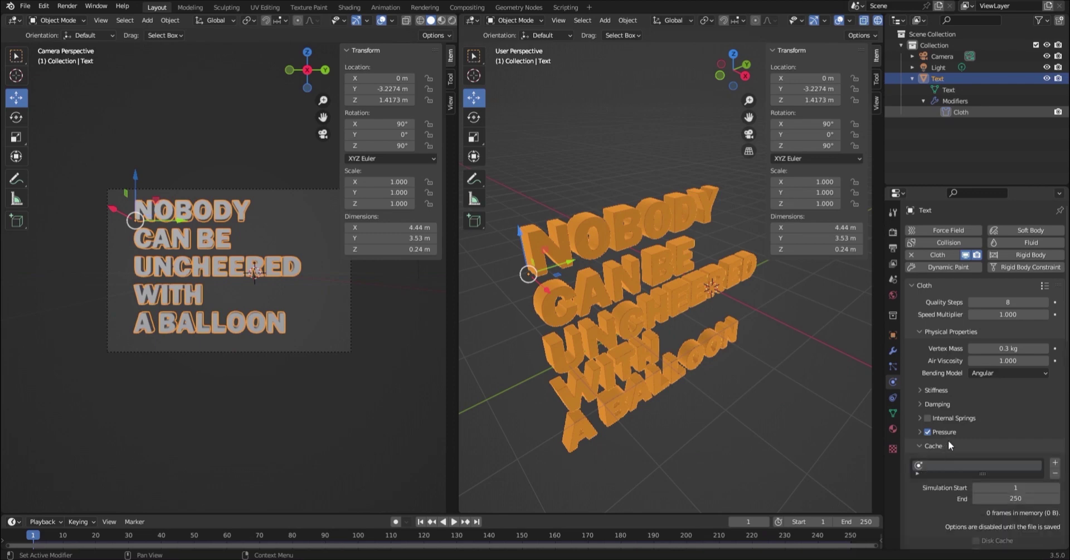
pyautogui.click(1017, 499)
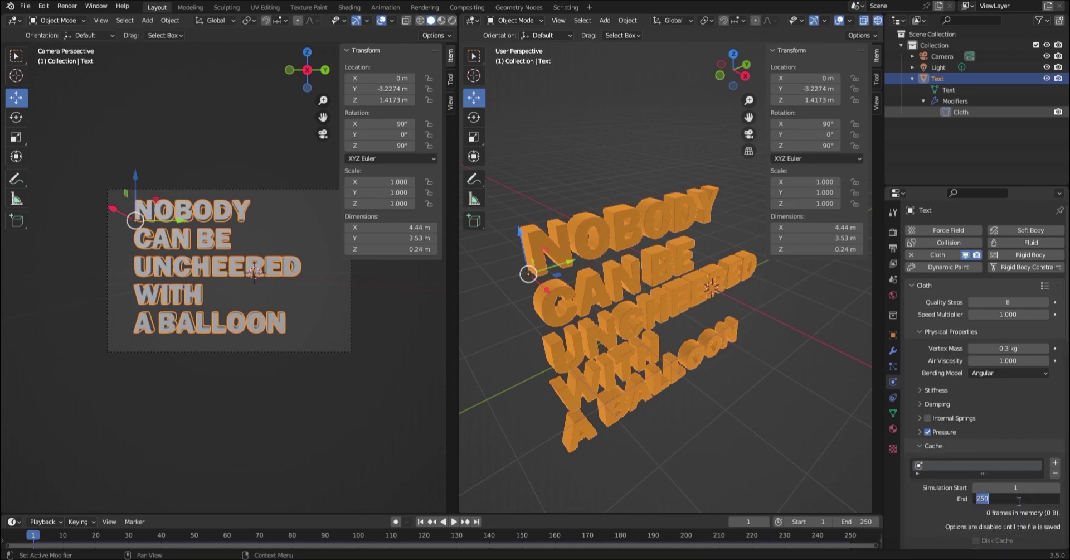
pyautogui.write('8')
pyautogui.press('Return')
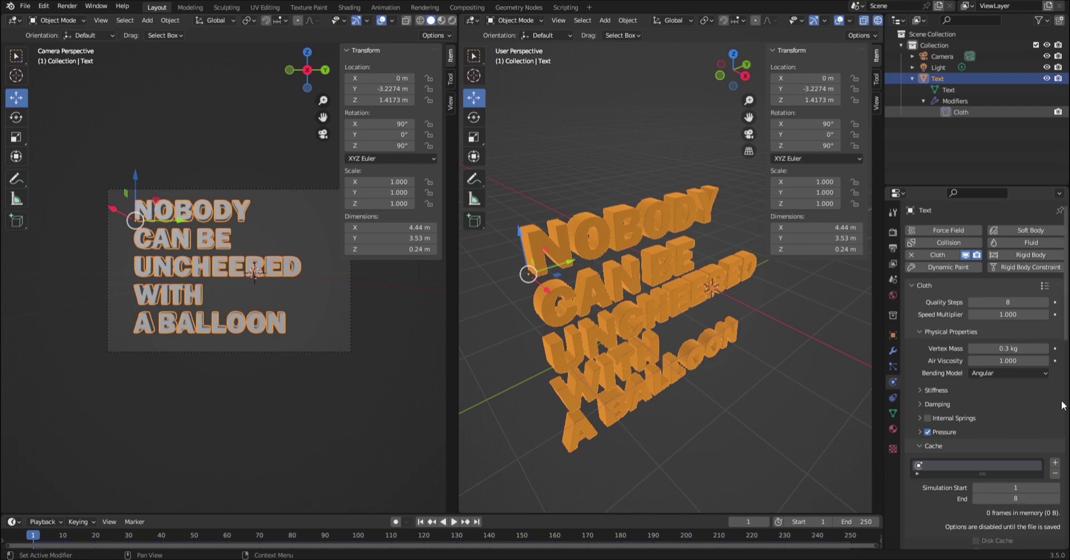
pyautogui.scroll(-8, 1062, 407)
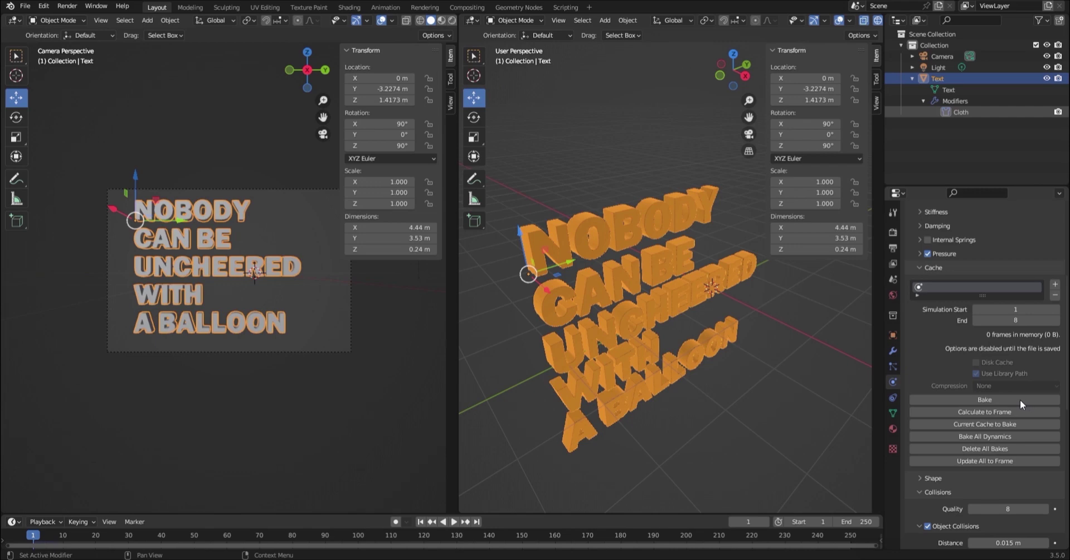
pyautogui.click(981, 399)
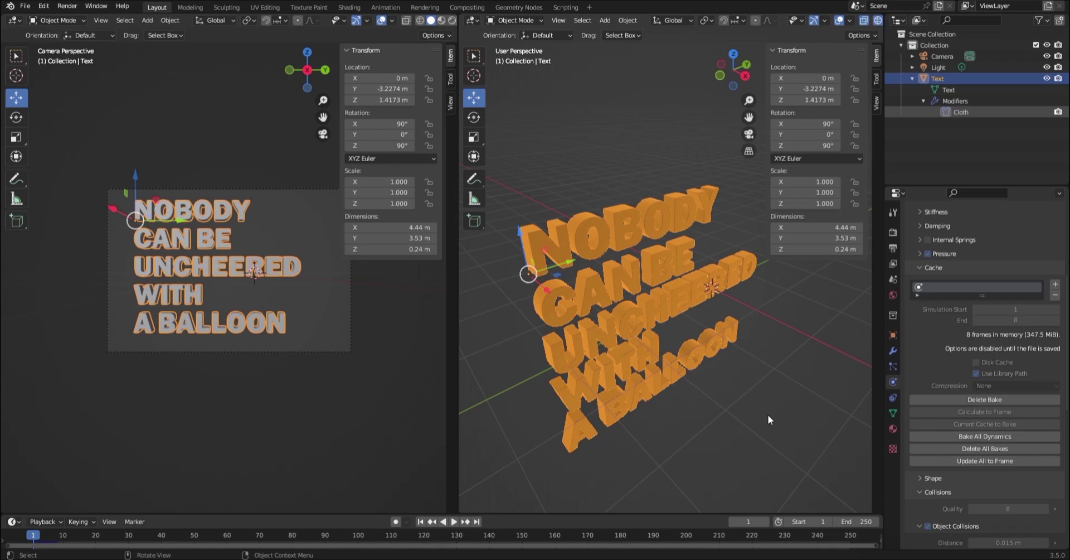
# Go to frame 107 on the timeline and examine the inflated letters up close, returning to the camera view.
pyautogui.click(379, 532)
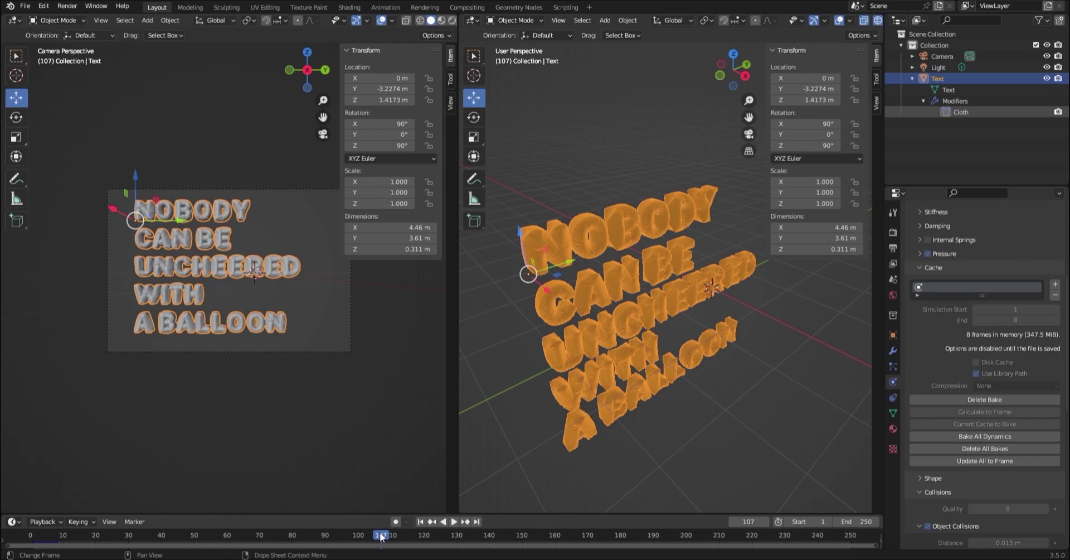
pyautogui.scroll(10, 251, 238)
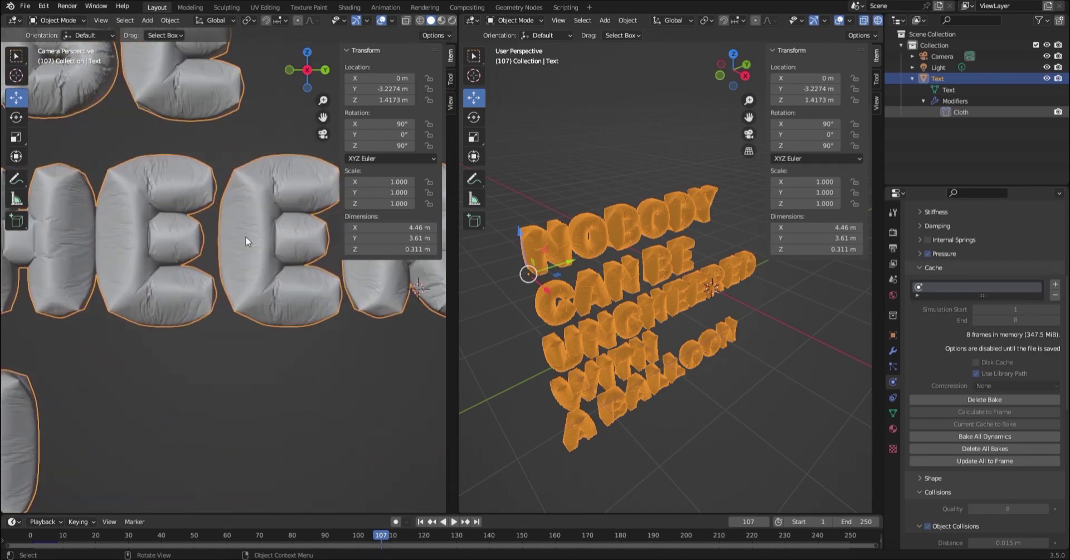
pyautogui.scroll(2, 263, 249)
pyautogui.scroll(-4, 222, 294)
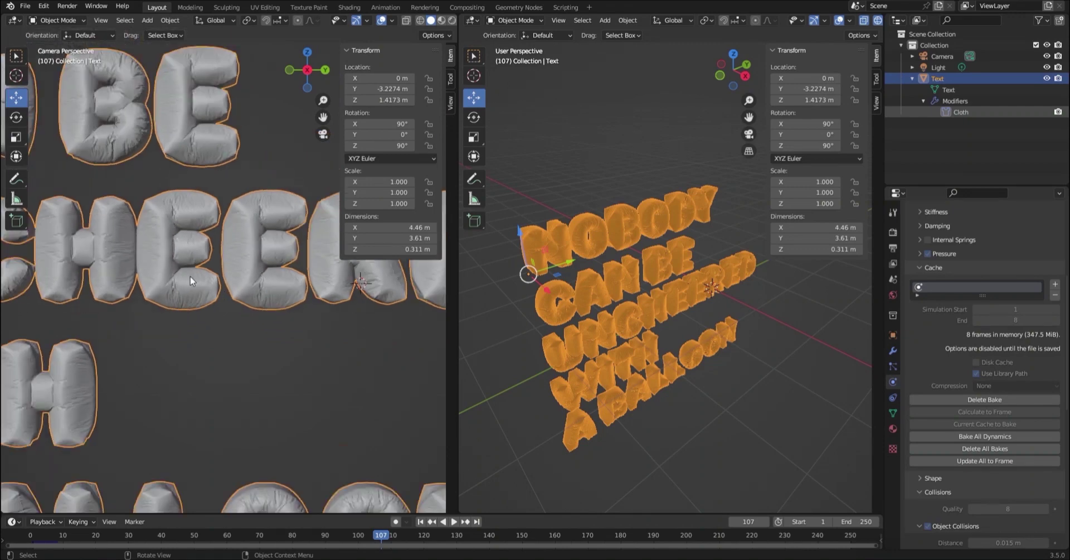
pyautogui.scroll(-5, 189, 275)
pyautogui.moveTo(195, 226); pyautogui.dragTo(194, 227, button='middle')
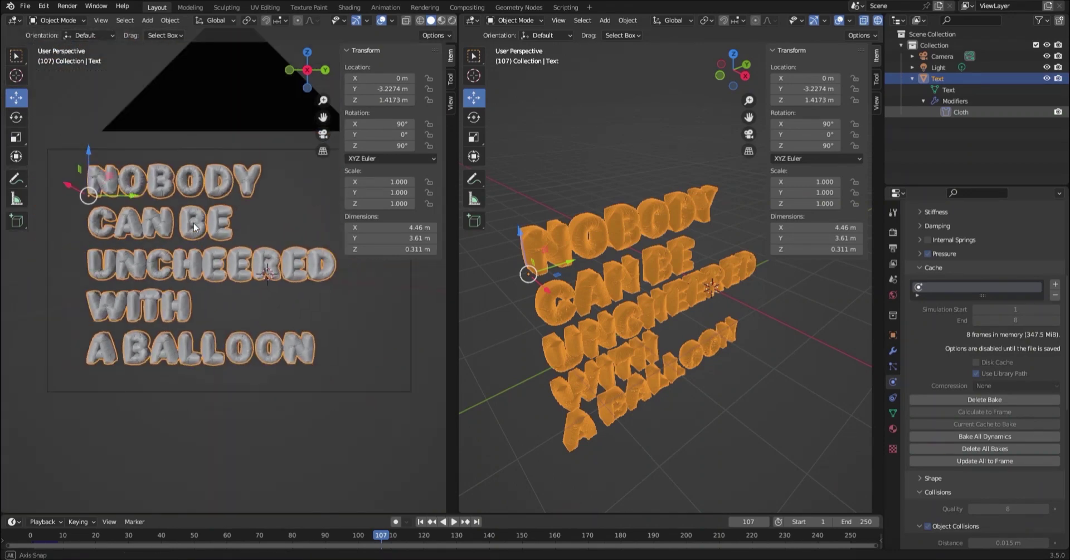
pyautogui.press('KP_0')
# Create a new material for the text with a Glossy BSDF surface.
pyautogui.click(893, 428)
pyautogui.click(984, 277)
# Set the glossy material's RGB color to red 1.000, green 0.583 and blue 0.135.
pyautogui.click(1002, 384)
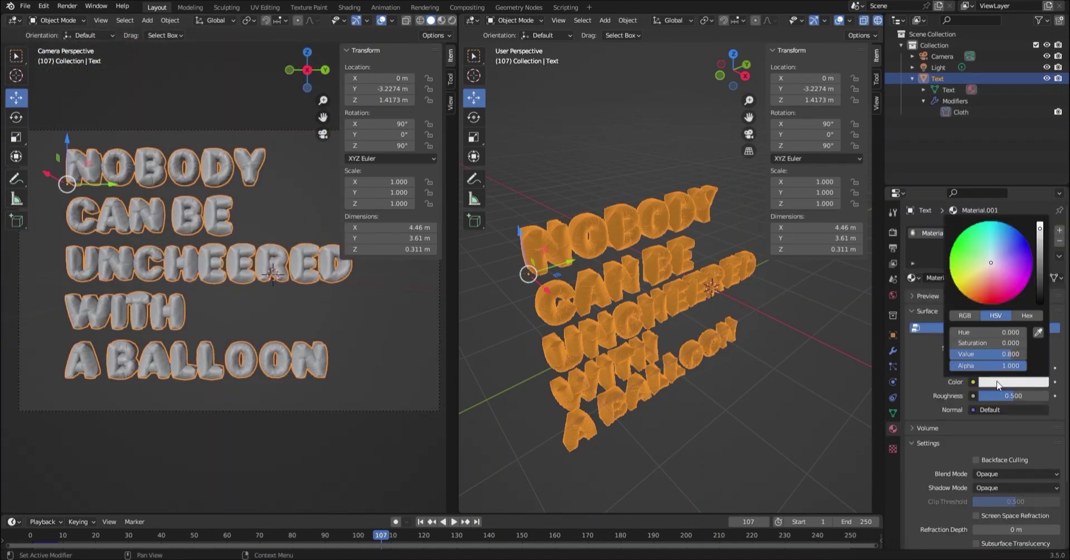
pyautogui.click(1016, 335)
pyautogui.click(964, 315)
pyautogui.click(989, 332)
pyautogui.write('1')
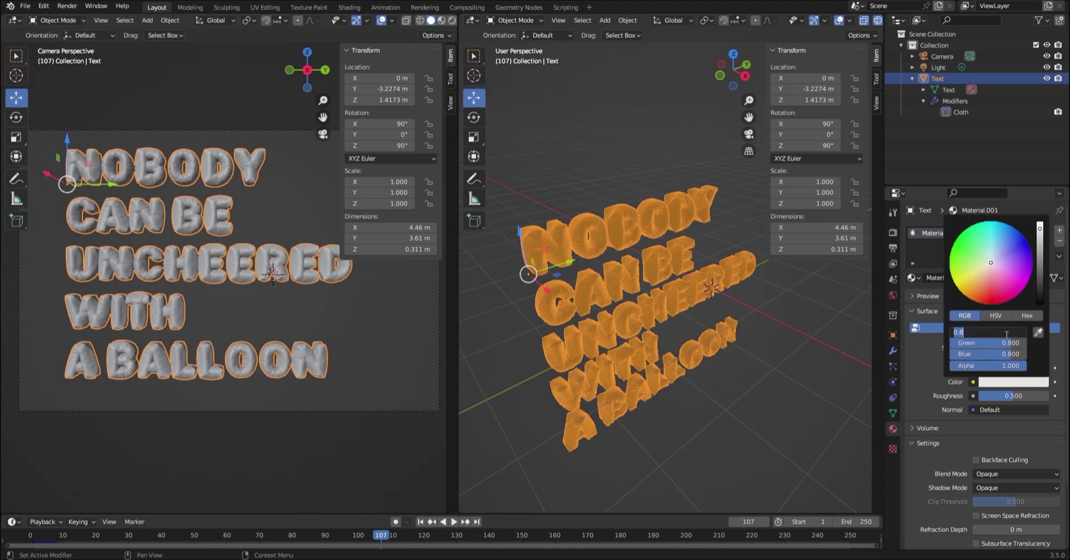
pyautogui.press('Return')
pyautogui.click(991, 341)
pyautogui.press('BackSpace')
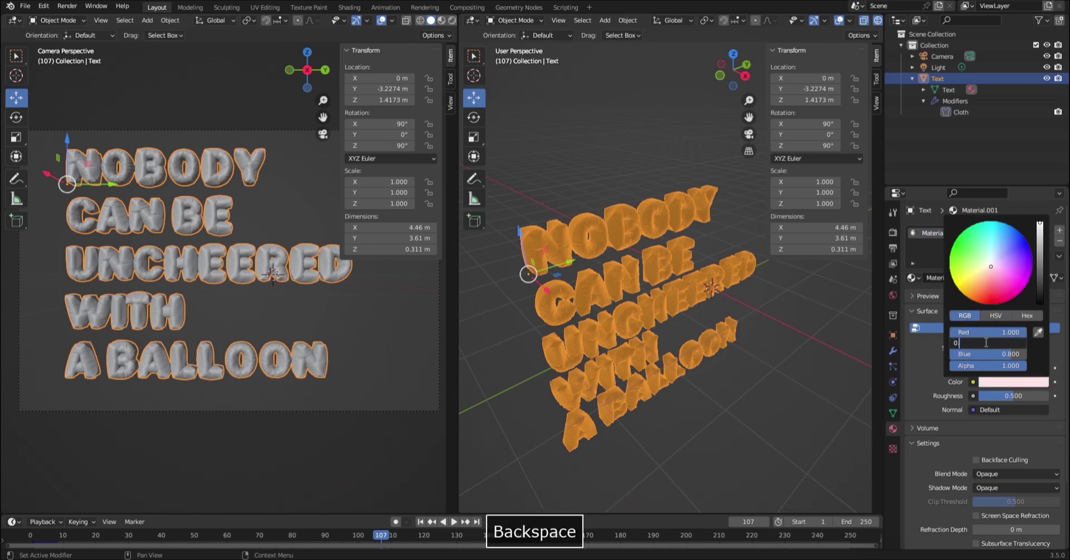
pyautogui.write('0.583')
pyautogui.press('Return')
pyautogui.click(982, 352)
pyautogui.write('0.135')
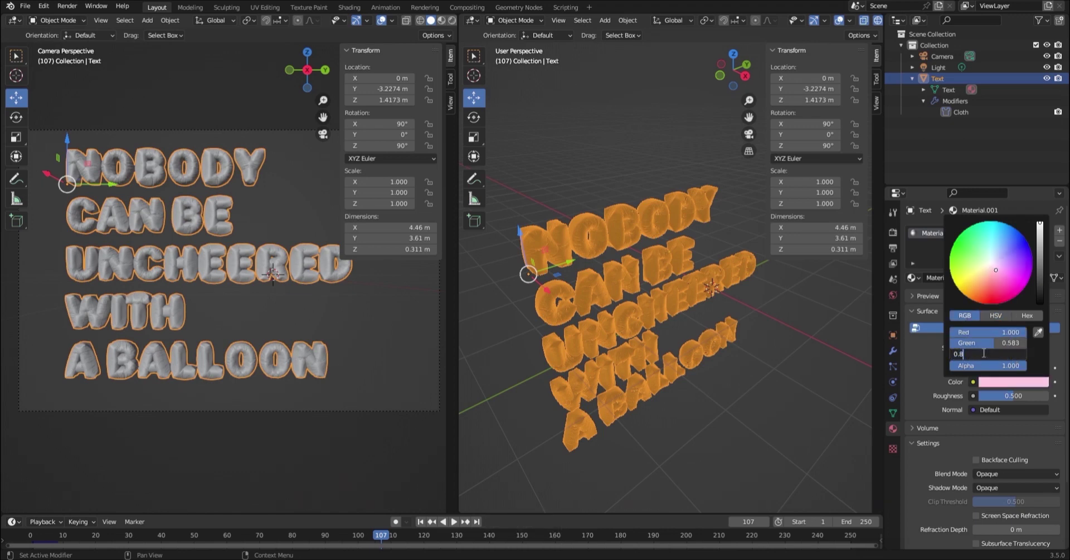
pyautogui.press('Return')
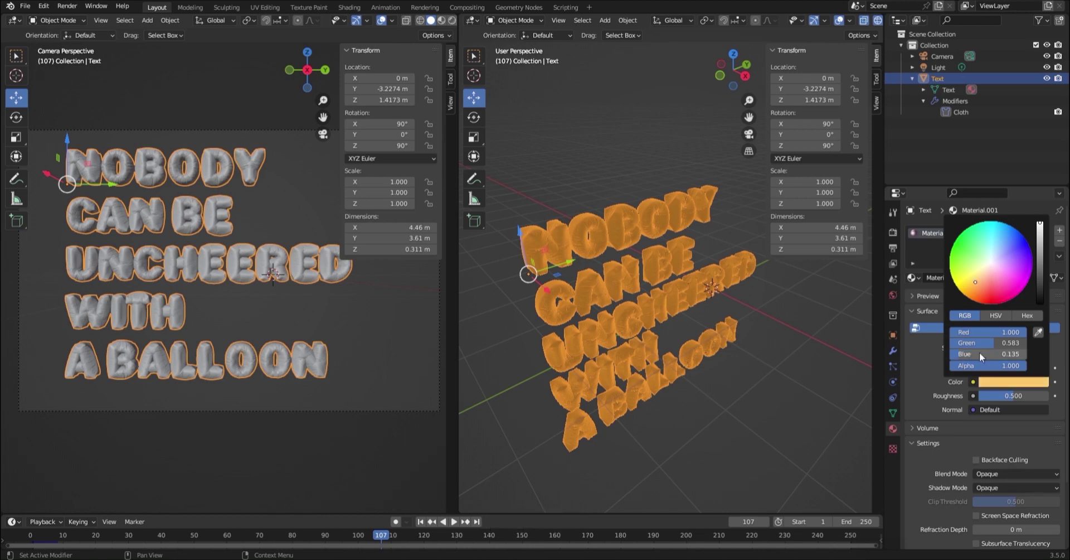
pyautogui.click(832, 376)
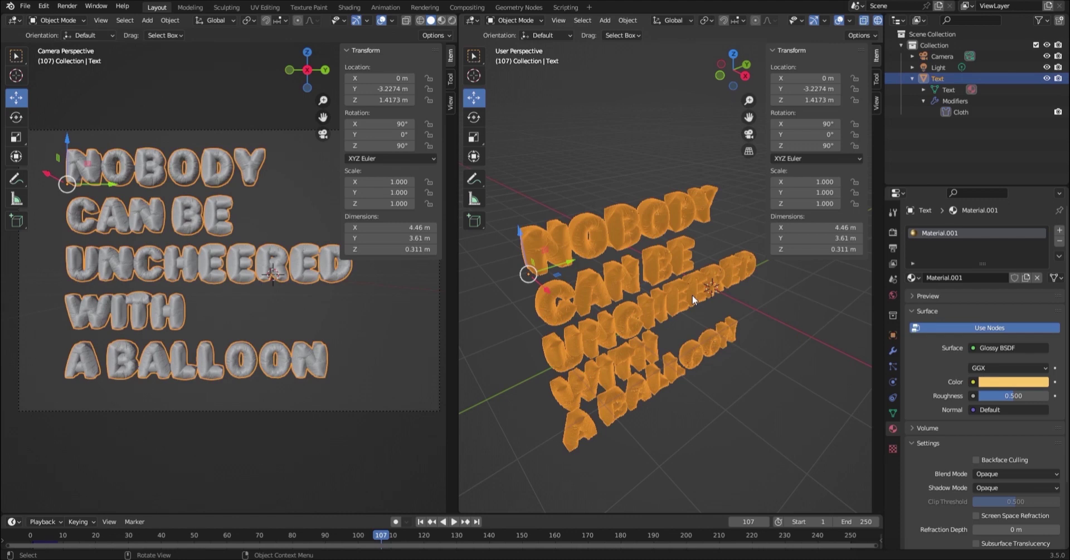
# Set the glossy material's roughness to 0.05.
pyautogui.click(998, 395)
pyautogui.press('BackSpace')
pyautogui.write('0.05')
pyautogui.press('Return')
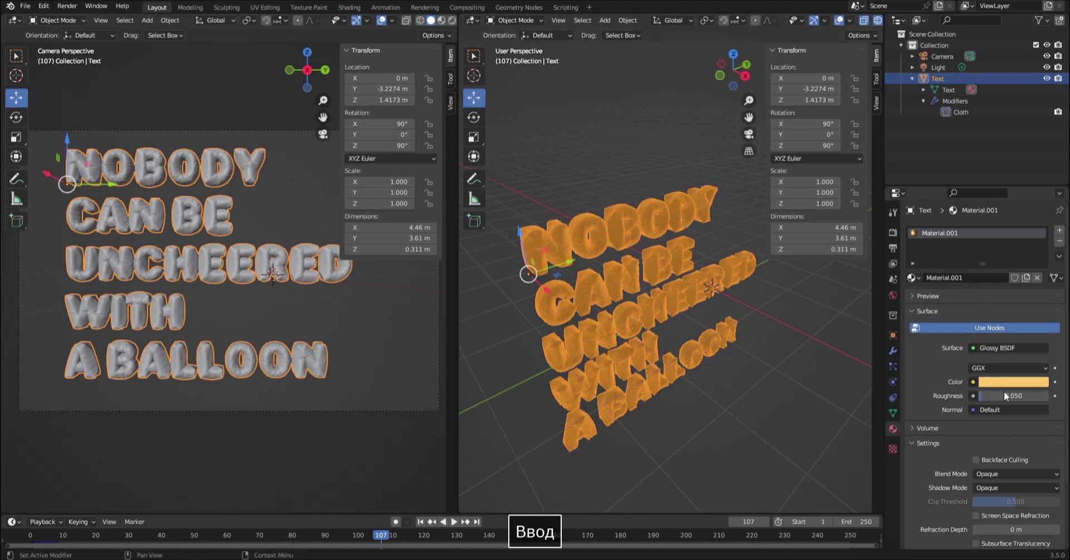
# Show the camera view with Rendered shading and the perspective view with Solid shading.
pyautogui.click(650, 177)
pyautogui.press('z')
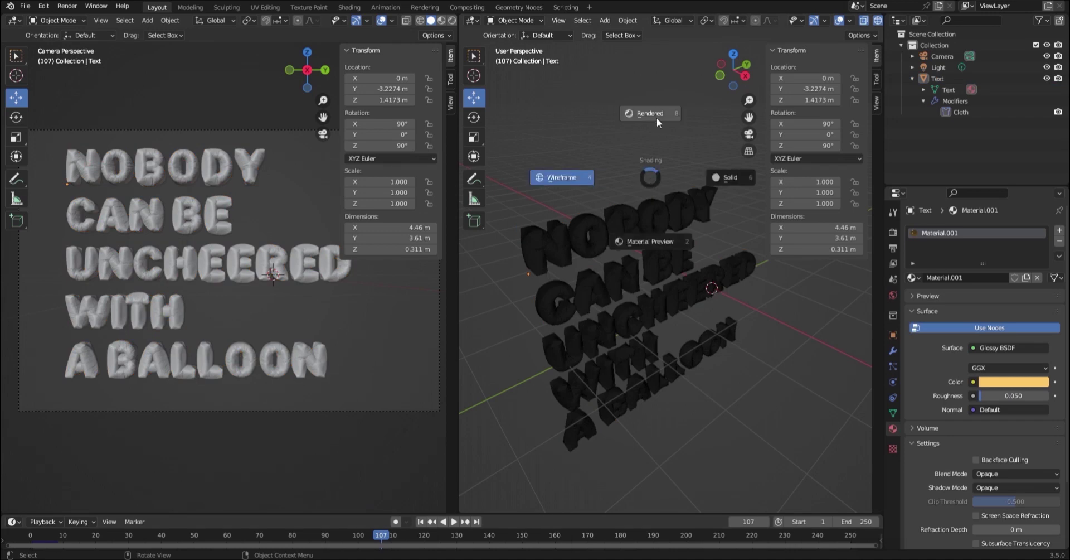
pyautogui.click(656, 119)
pyautogui.rightClick(633, 169)
pyautogui.press('z')
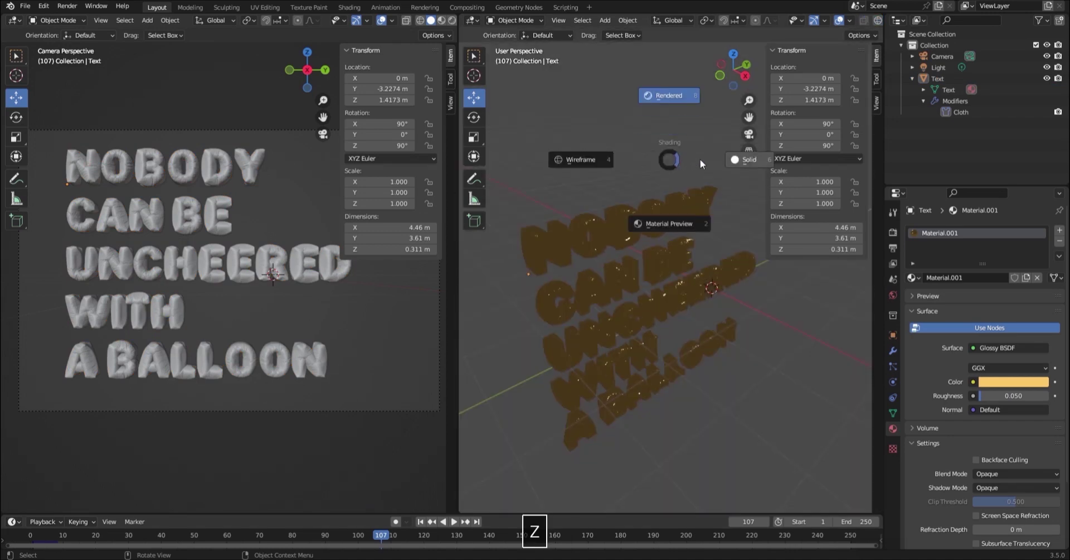
pyautogui.click(741, 159)
pyautogui.press('z')
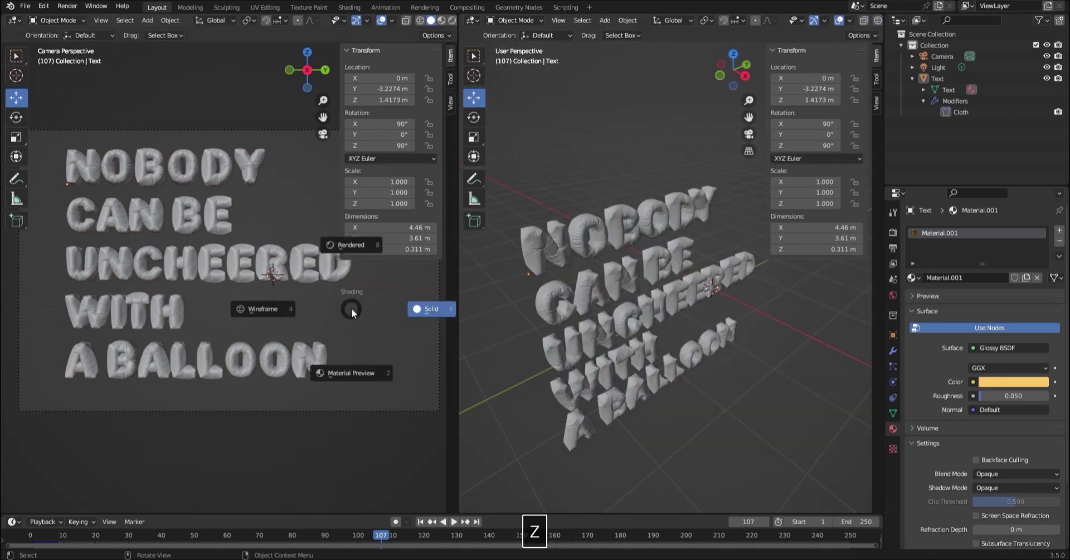
pyautogui.click(355, 243)
# Use an Environment Texture for the world background color and load the blue sky JPEG image into it.
pyautogui.click(893, 294)
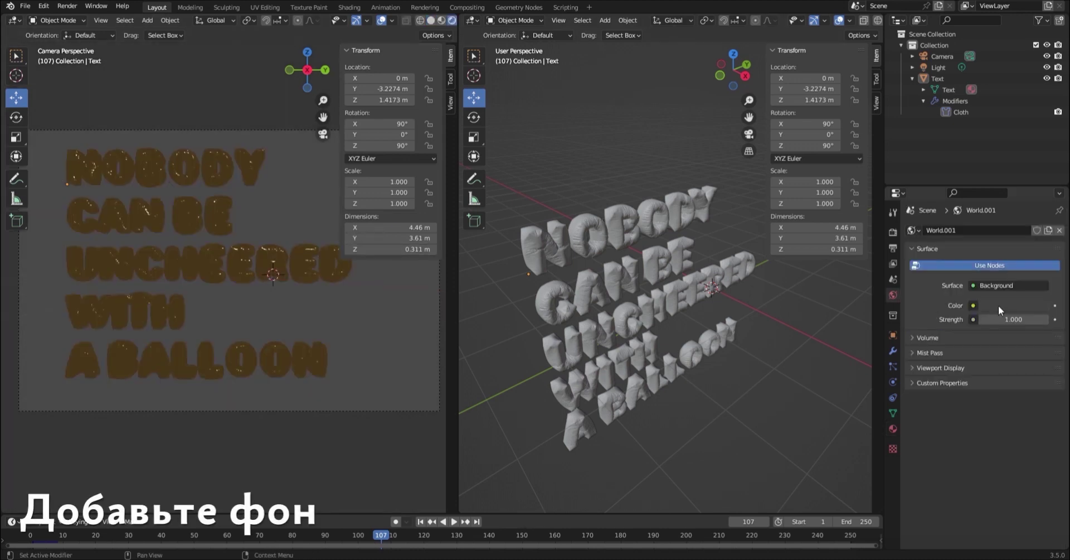
pyautogui.click(998, 305)
pyautogui.click(972, 305)
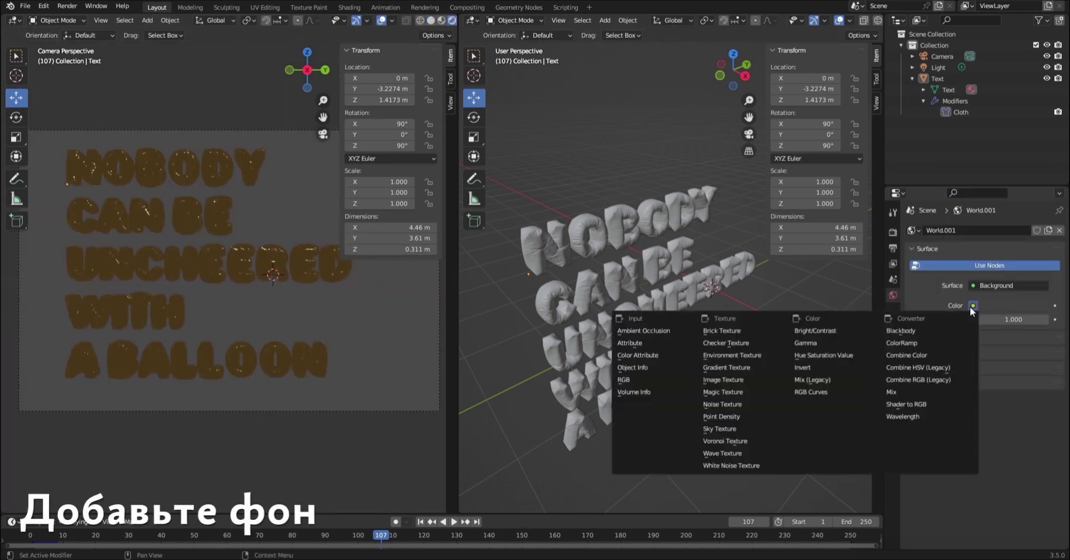
pyautogui.click(752, 354)
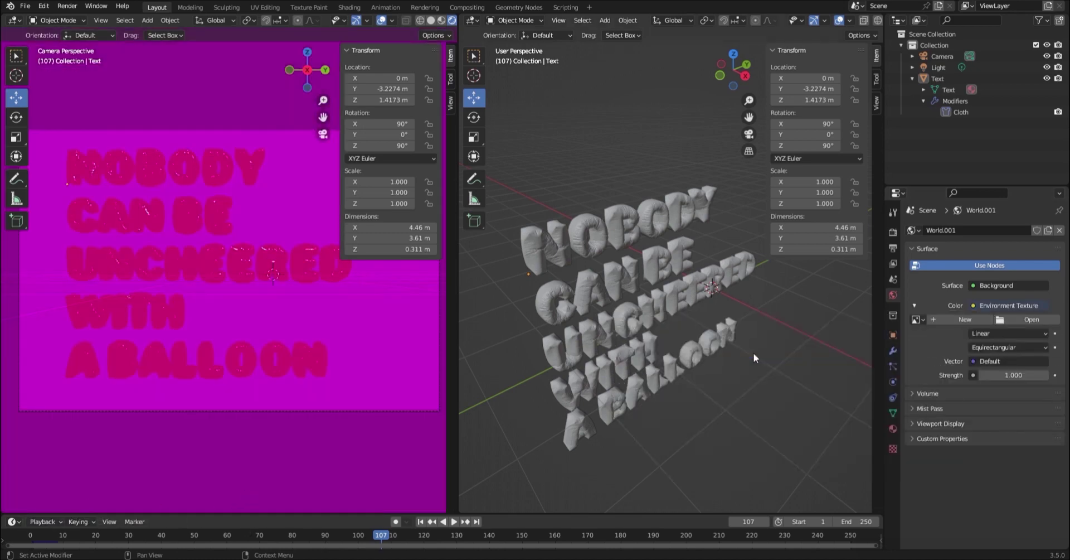
pyautogui.click(1009, 322)
pyautogui.click(446, 189)
pyautogui.click(701, 435)
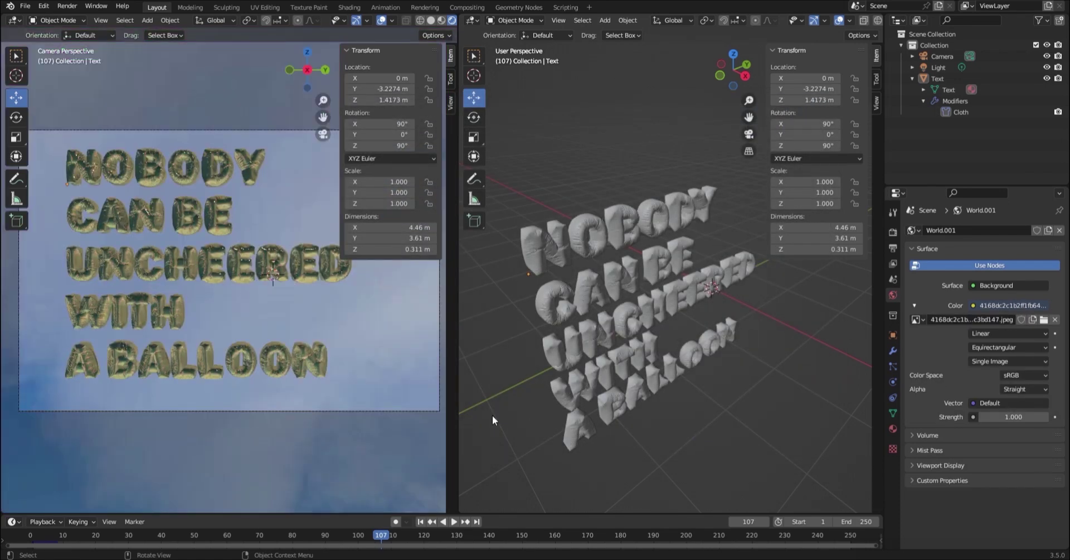
# Move the light above and beside the text, to about X 4.23 m, Y 4.46 m, Z 5.13 m, using orthographic views.
pyautogui.scroll(-6, 687, 293)
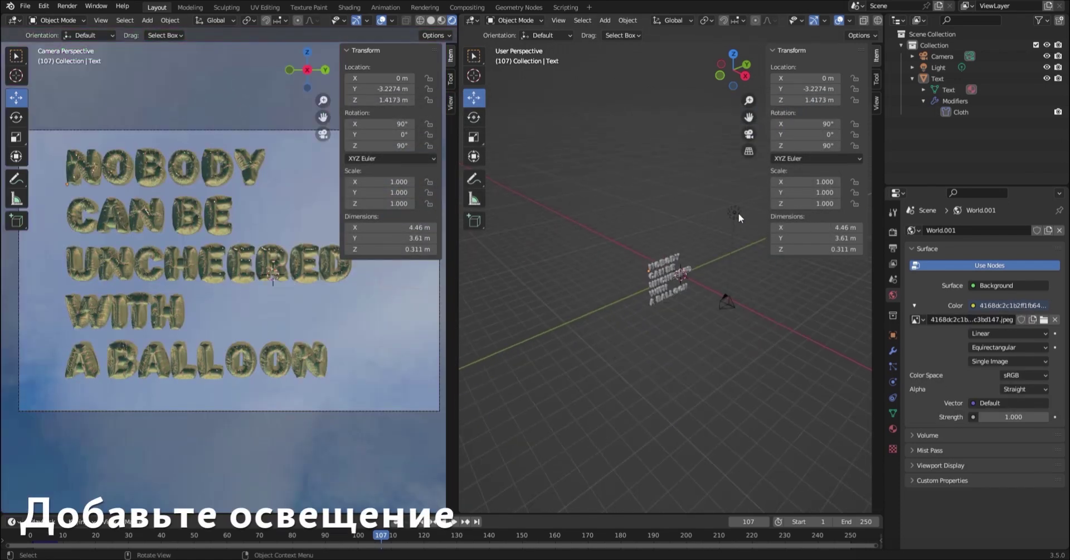
pyautogui.click(735, 212)
pyautogui.press('KP_3')
pyautogui.press('g')
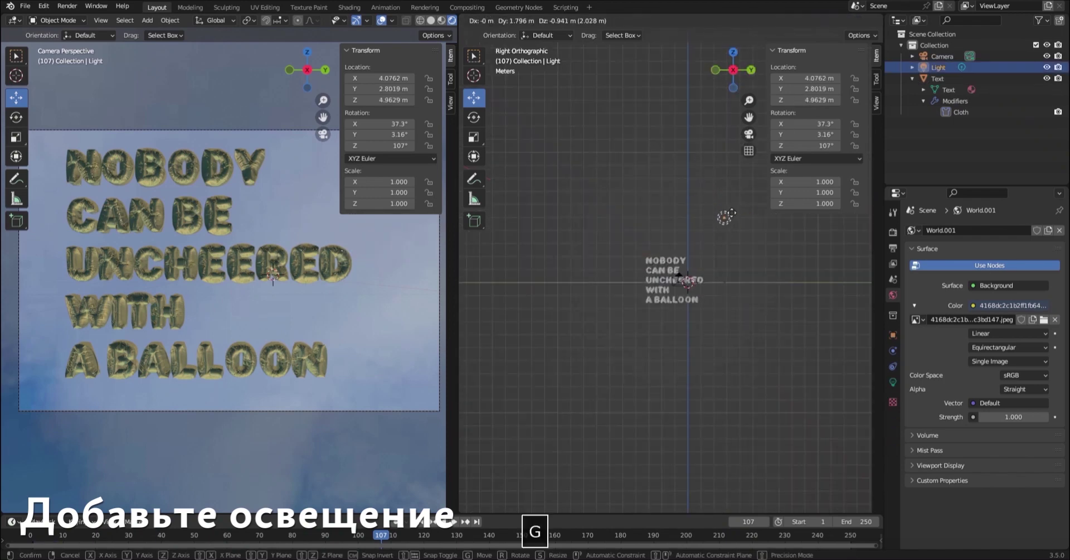
pyautogui.click(731, 212)
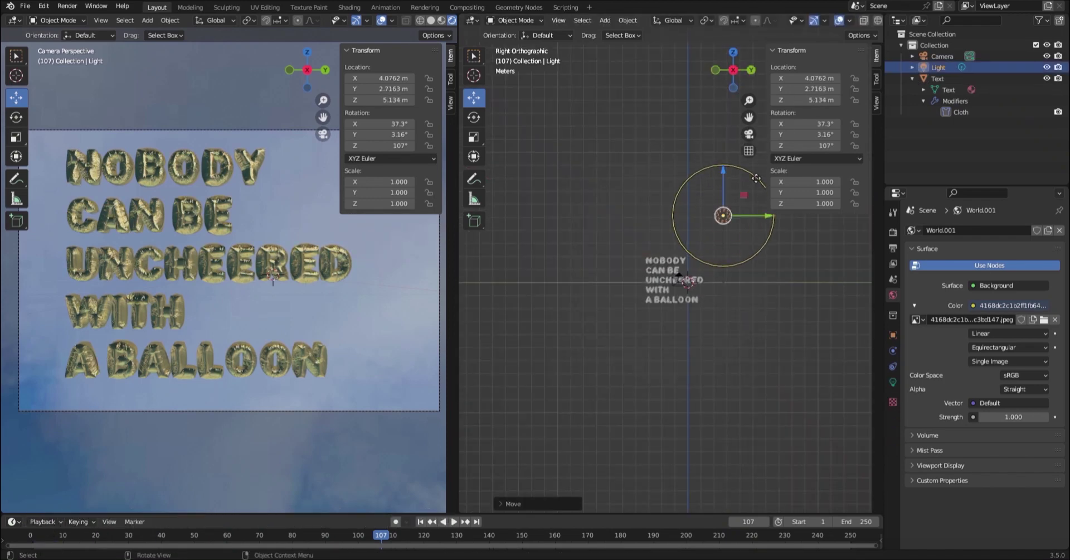
pyautogui.click(733, 52)
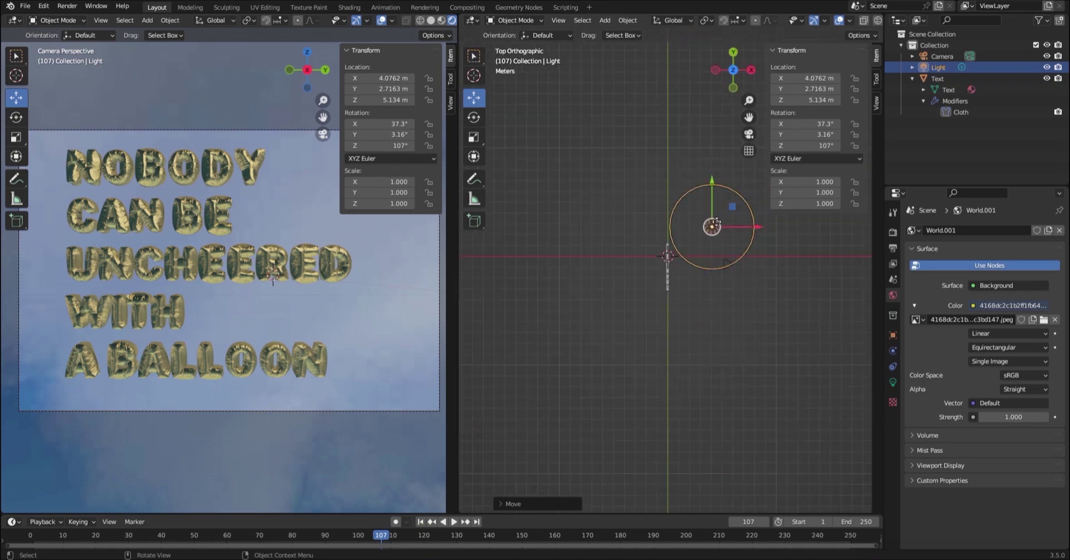
pyautogui.press('g')
pyautogui.click(720, 220)
pyautogui.moveTo(720, 219); pyautogui.dragTo(697, 184, button='middle')
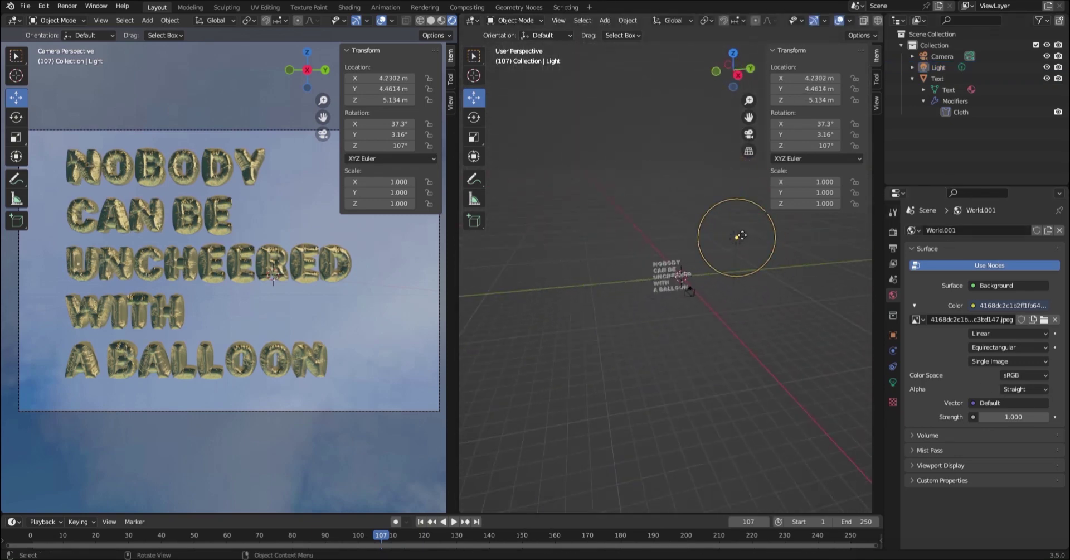
# Set the point light's power to 2000 W.
pyautogui.click(892, 382)
pyautogui.doubleClick(998, 306)
pyautogui.write('2000')
pyautogui.press('Return')
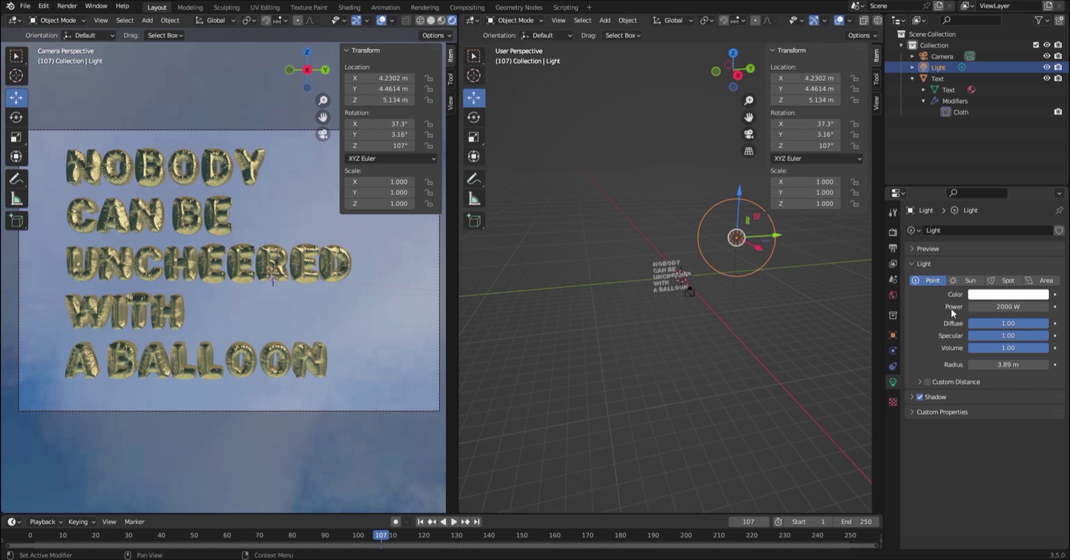
pyautogui.click(819, 320)
# Switch the scene's render engine to Cycles.
pyautogui.click(893, 295)
pyautogui.click(893, 213)
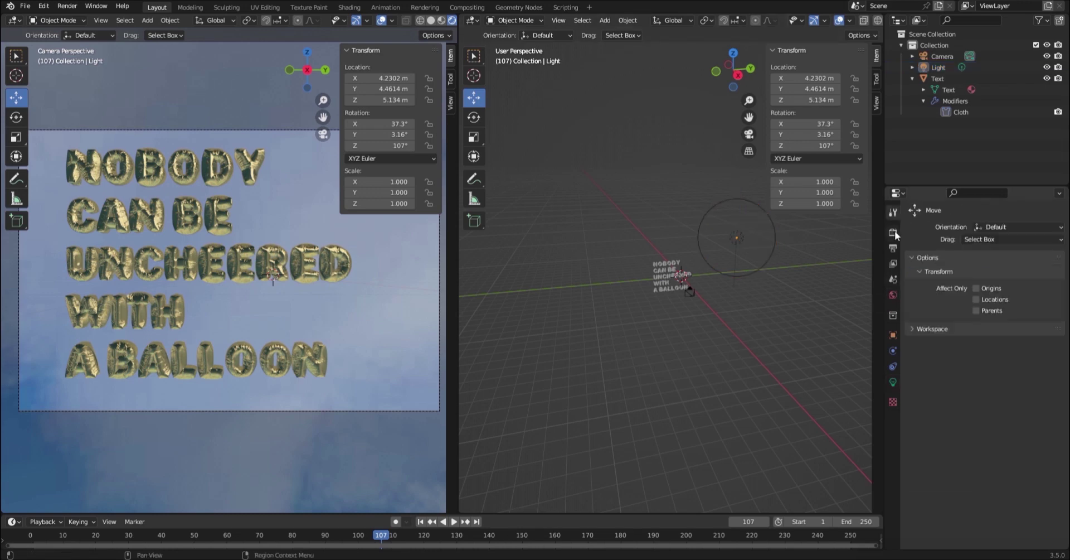
pyautogui.click(893, 231)
pyautogui.click(998, 231)
pyautogui.click(995, 260)
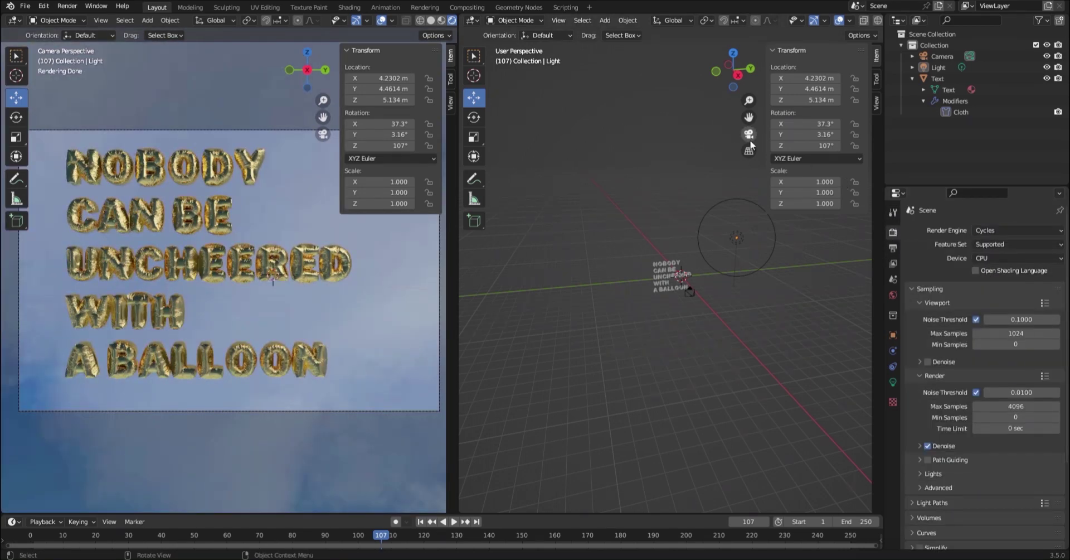
# Reposition the light relative to the text in the right and top orthographic views.
pyautogui.click(737, 75)
pyautogui.click(747, 188)
pyautogui.click(722, 231)
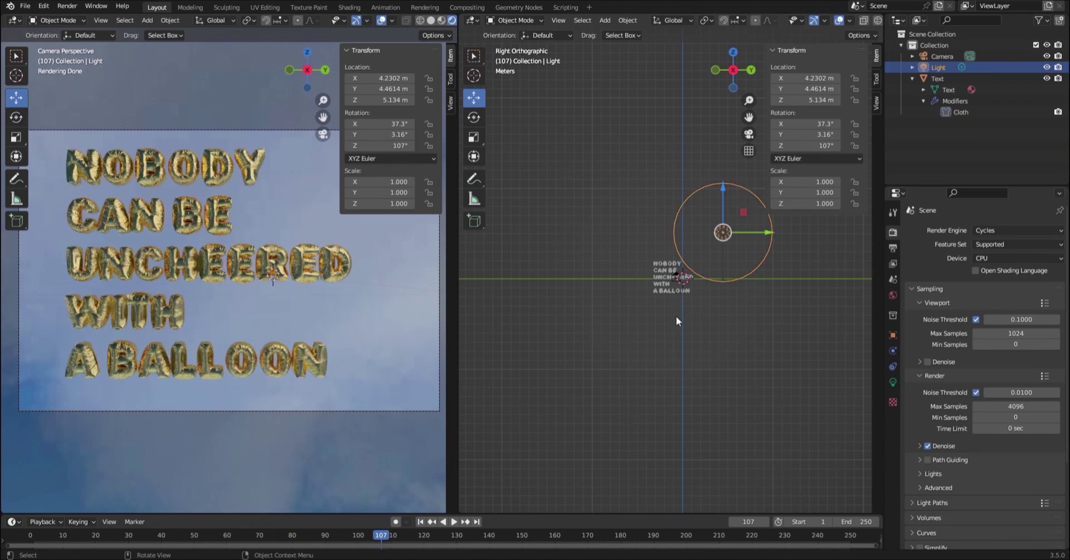
pyautogui.press('g')
pyautogui.click(742, 245)
pyautogui.moveTo(741, 245); pyautogui.dragTo(662, 315, button='middle')
pyautogui.click(733, 64)
pyautogui.press('g')
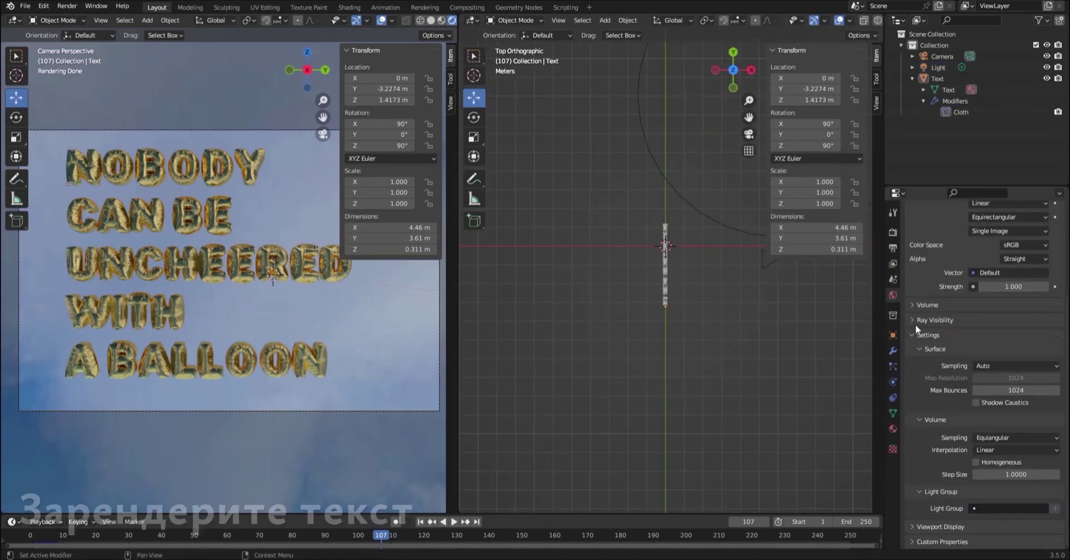
# Disable the world's ray visibility for Camera and render the balloon text as a still image.
pyautogui.click(915, 321)
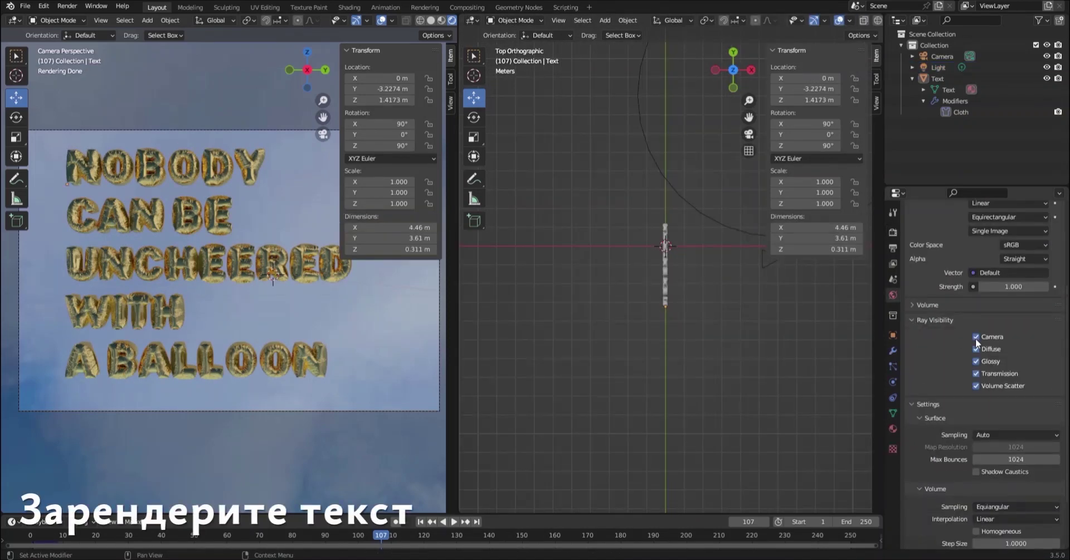
pyautogui.click(975, 337)
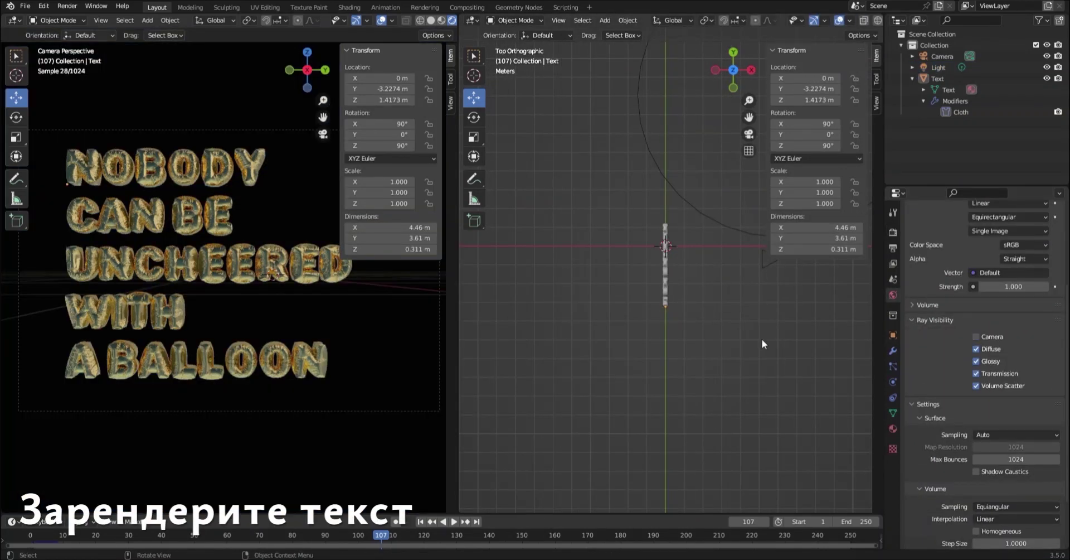
pyautogui.click(67, 6)
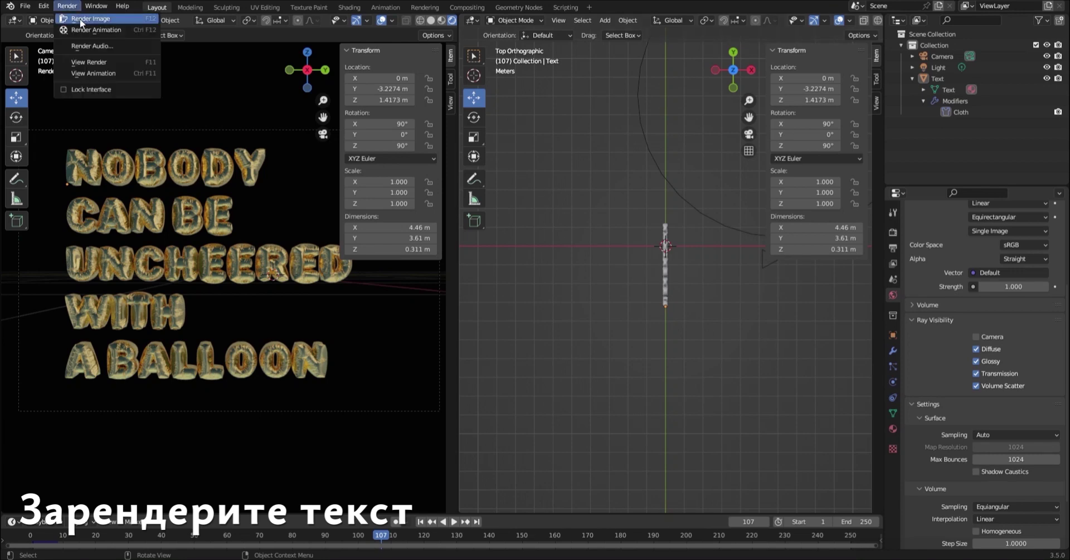
pyautogui.click(79, 18)
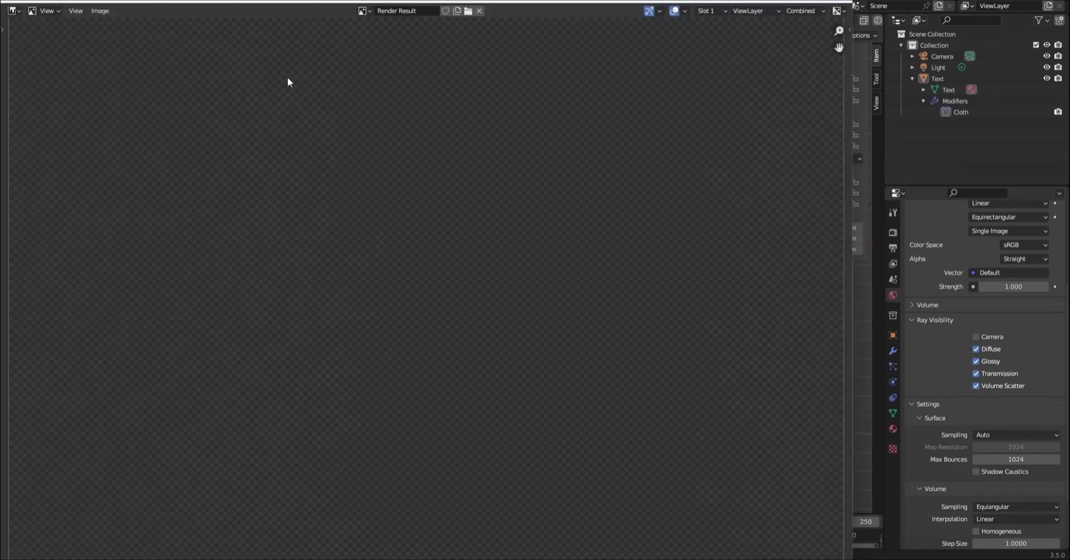